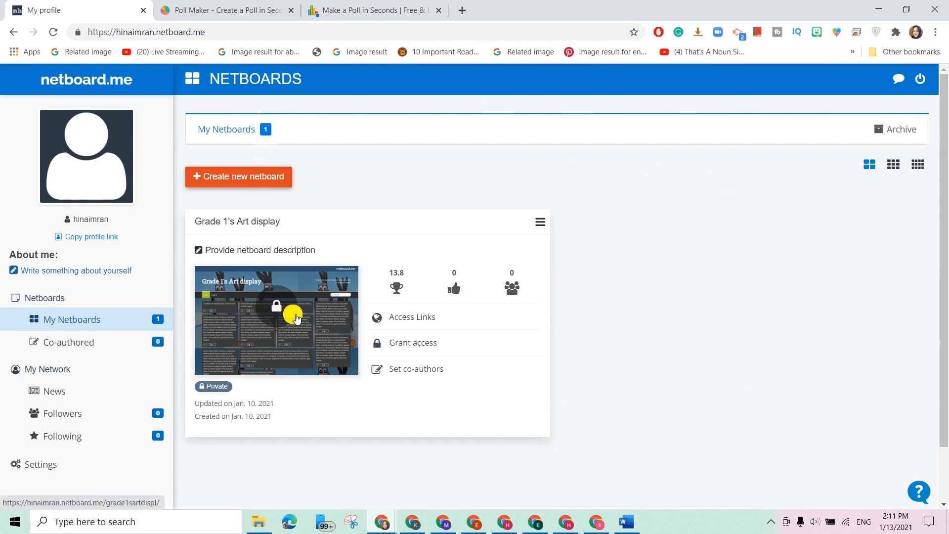
Open the Grade 1's Art display board from the My Netboards list.
left_click(296, 318)
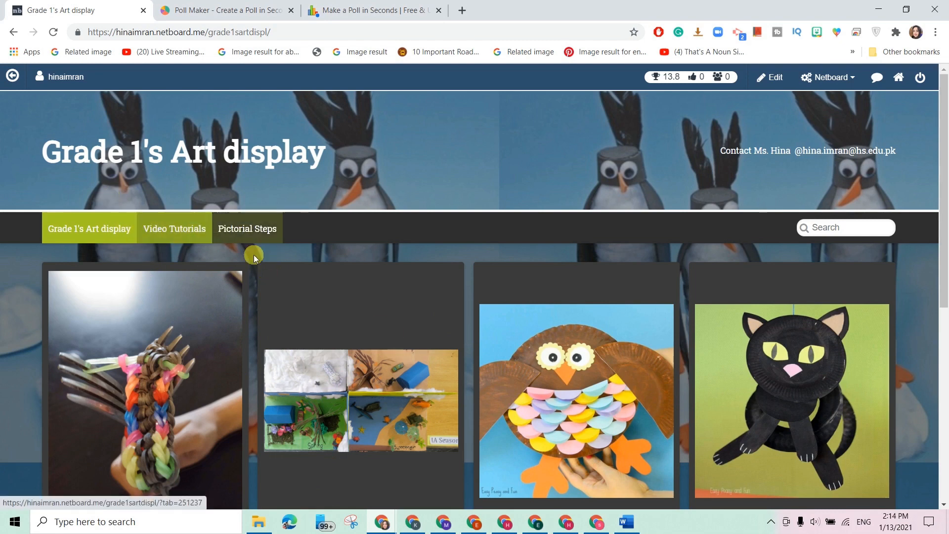
Scroll through the Grade 1's Art display artwork cards.
scroll(252, 254, "down", 4)
scroll(395, 337, "up", 4)
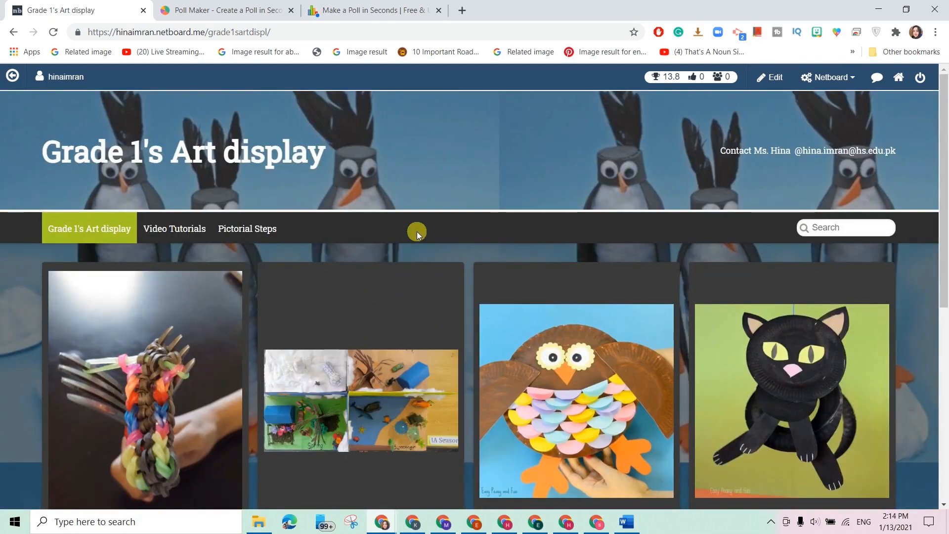
scroll(416, 236, "down", 5)
scroll(416, 245, "down", 2)
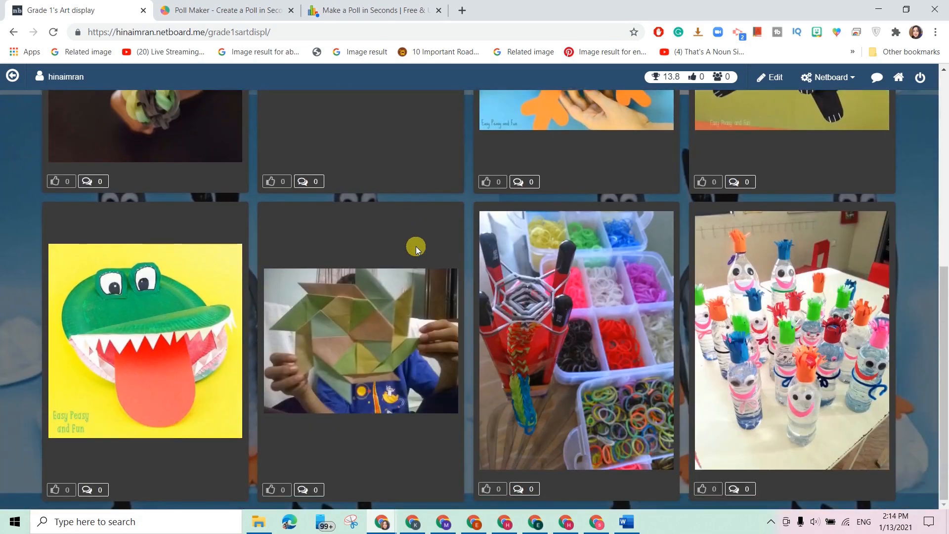
scroll(416, 246, "up", 8)
Show the Video Tutorials section and look over its origami video cards.
left_click(185, 225)
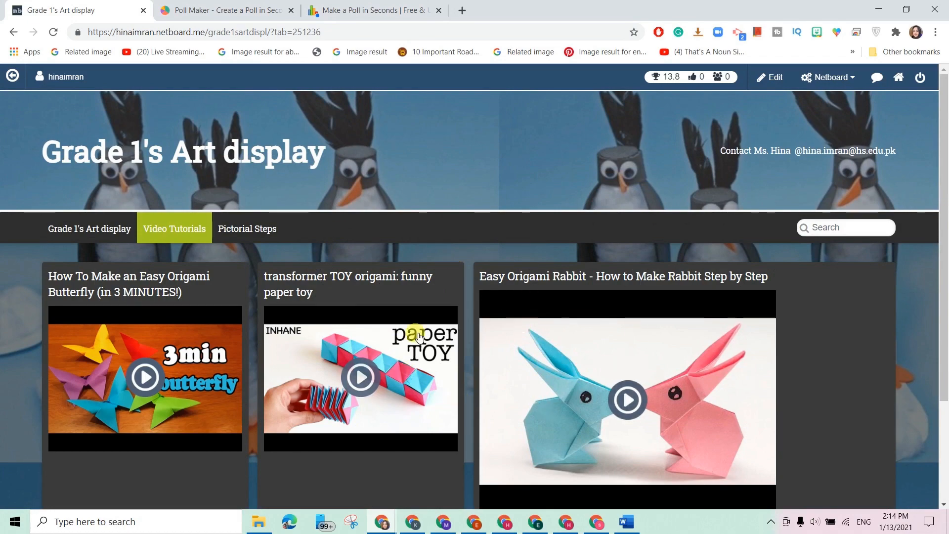
scroll(528, 424, "down", 3)
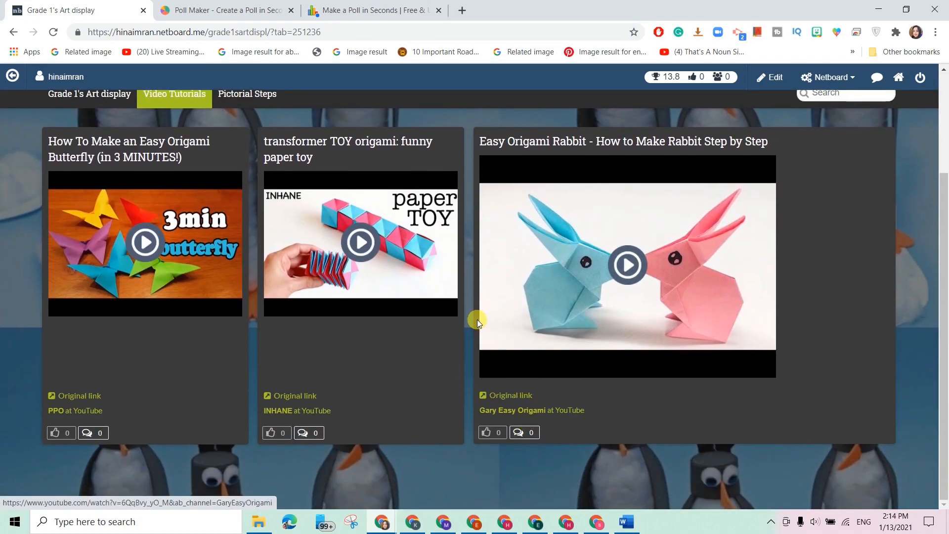
scroll(477, 319, "up", 3)
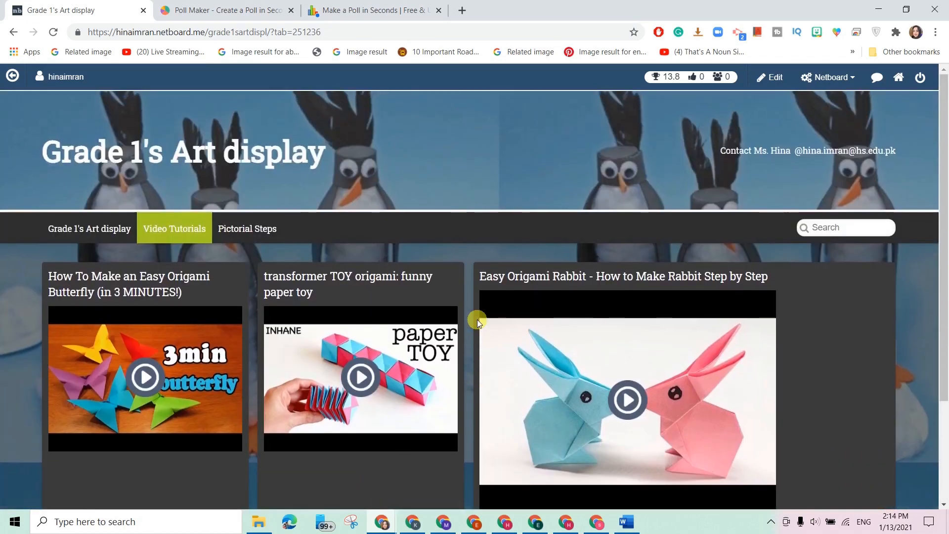
Switch to the Pictorial Steps section and scroll through its tutorial images.
left_click(255, 232)
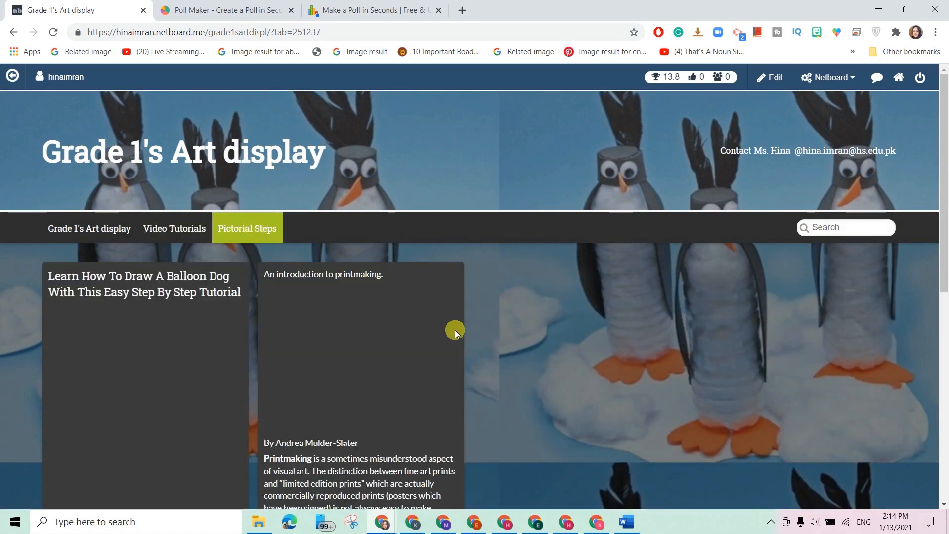
scroll(341, 381, "down", 3)
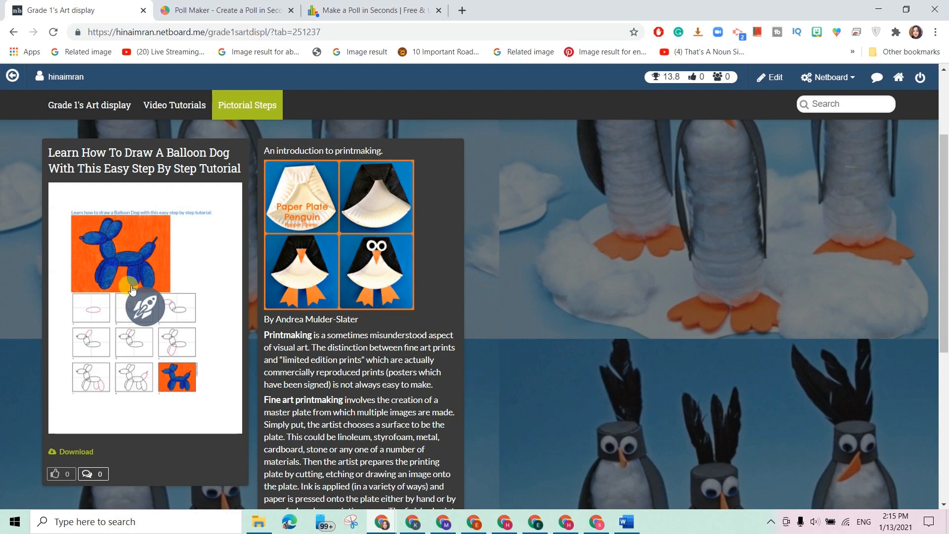
scroll(297, 311, "down", 2)
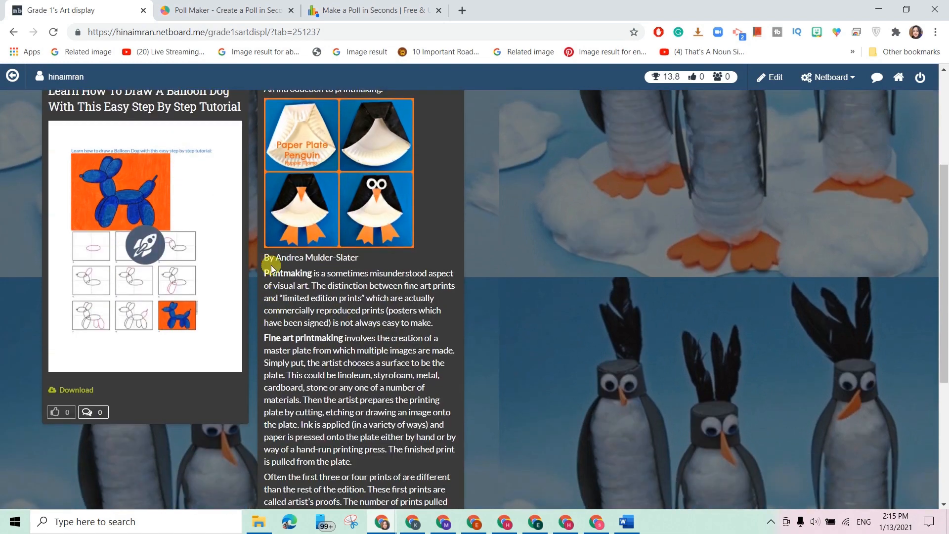
scroll(383, 398, "up", 2)
scroll(384, 399, "down", 6)
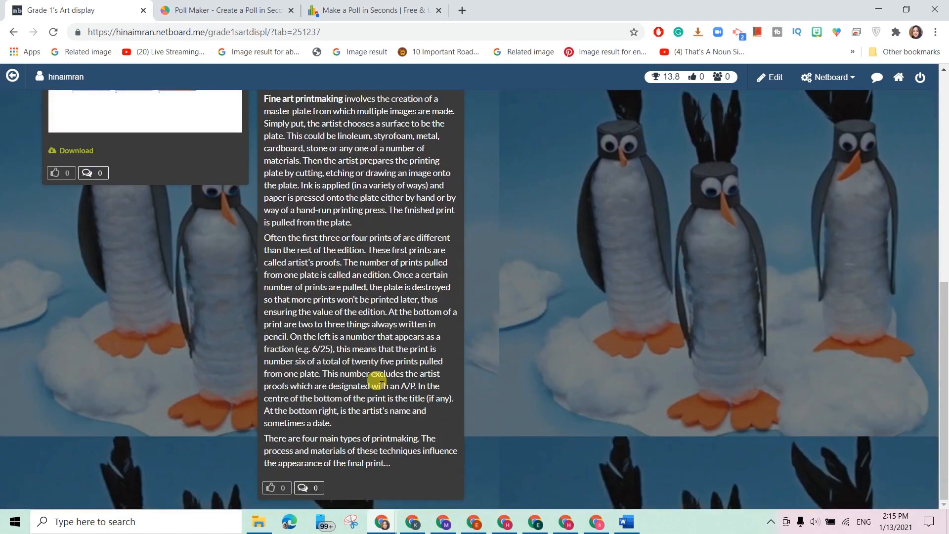
scroll(331, 309, "up", 4)
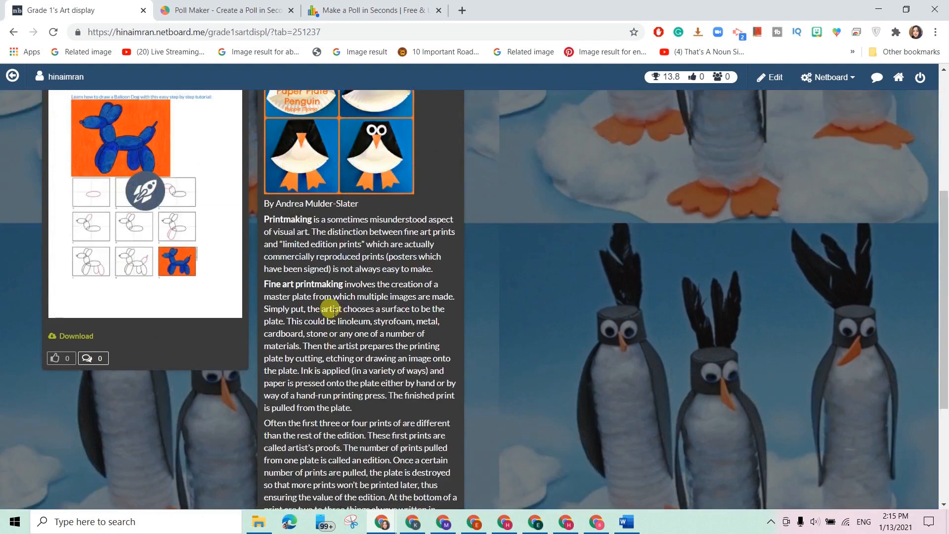
View the Balloon Dog tutorial full size and scroll through its steps.
left_click(127, 196)
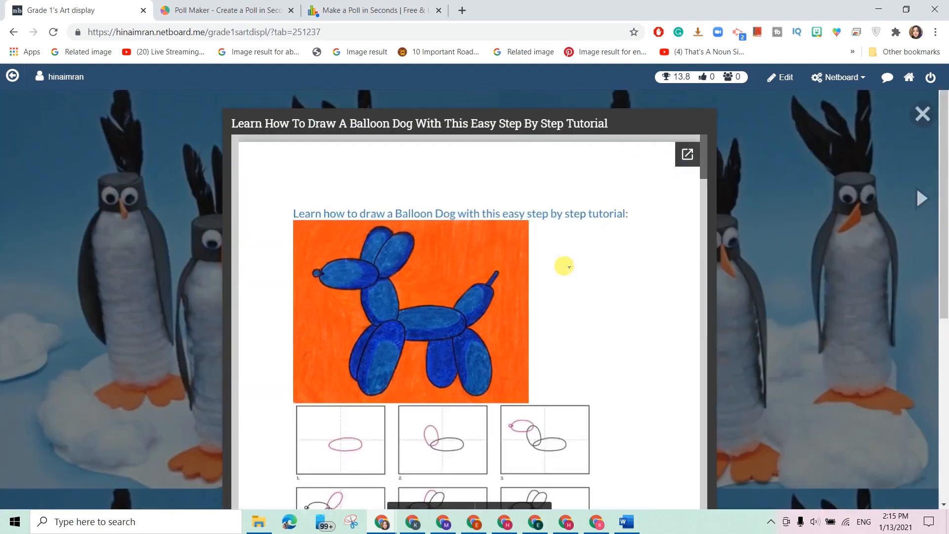
scroll(564, 267, "down", 5)
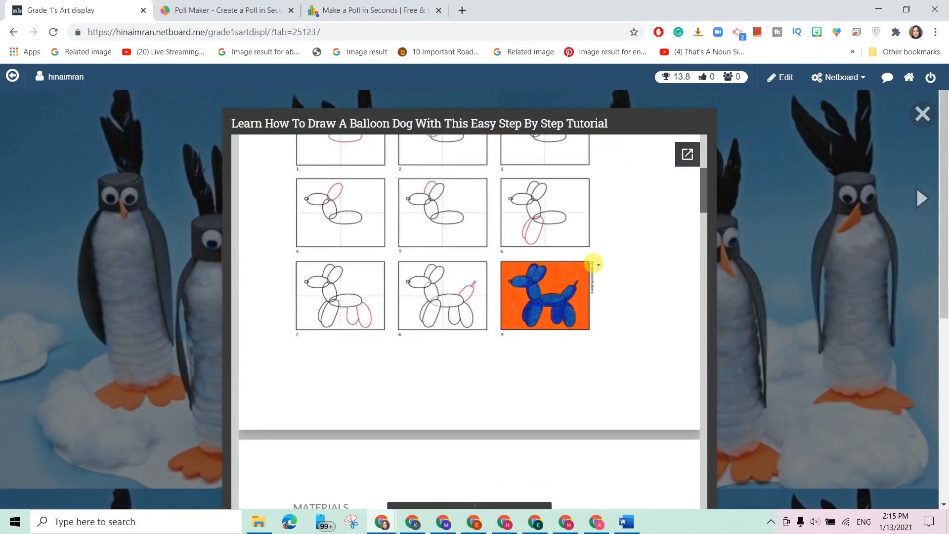
scroll(594, 264, "down", 7)
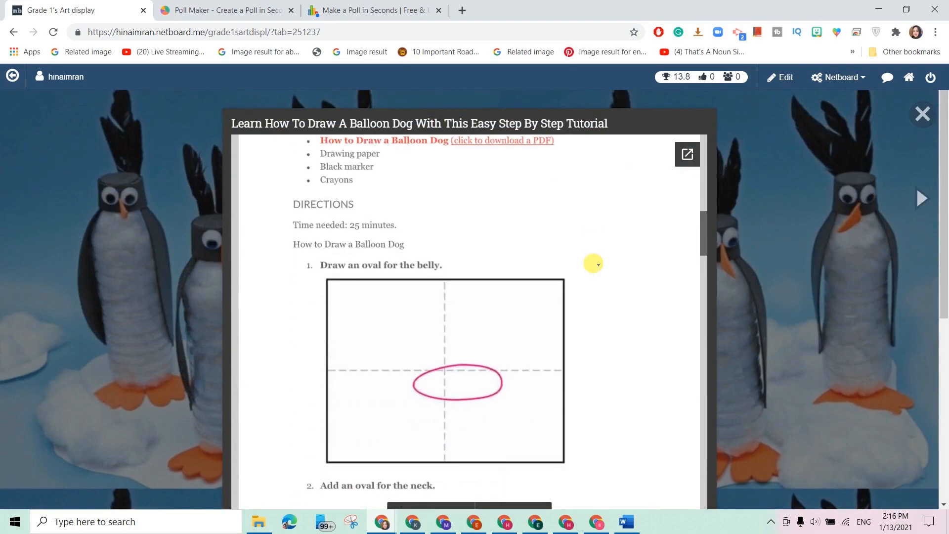
scroll(594, 264, "down", 10)
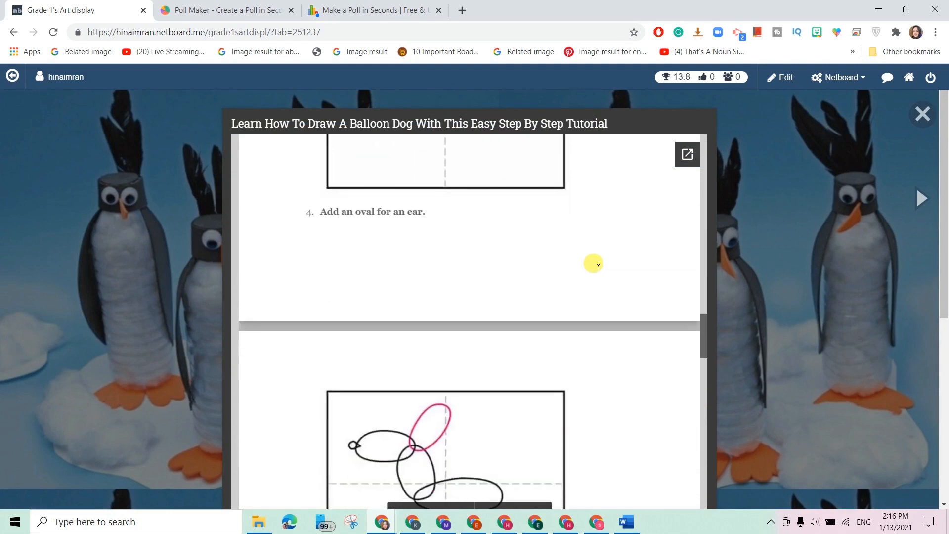
scroll(593, 263, "down", 10)
scroll(817, 262, "down", 4)
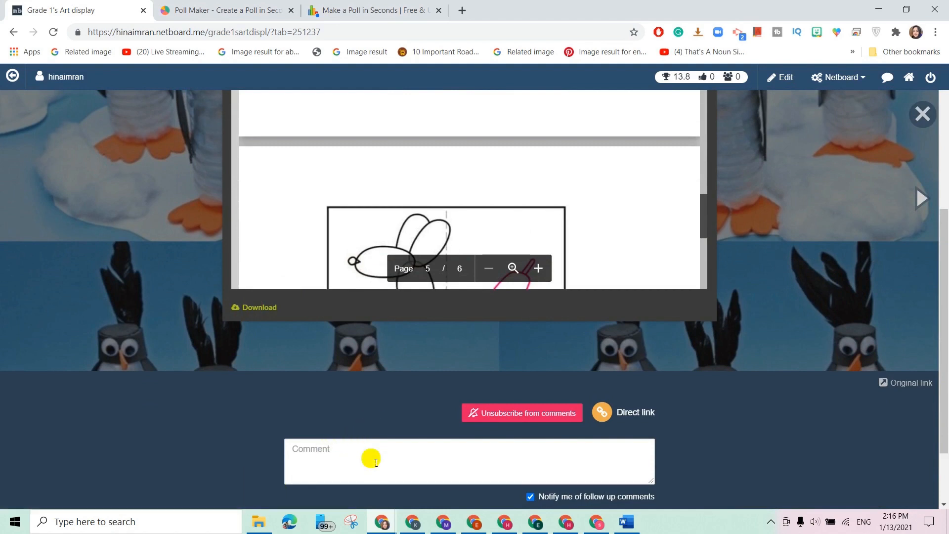
scroll(373, 460, "down", 2)
scroll(372, 456, "up", 6)
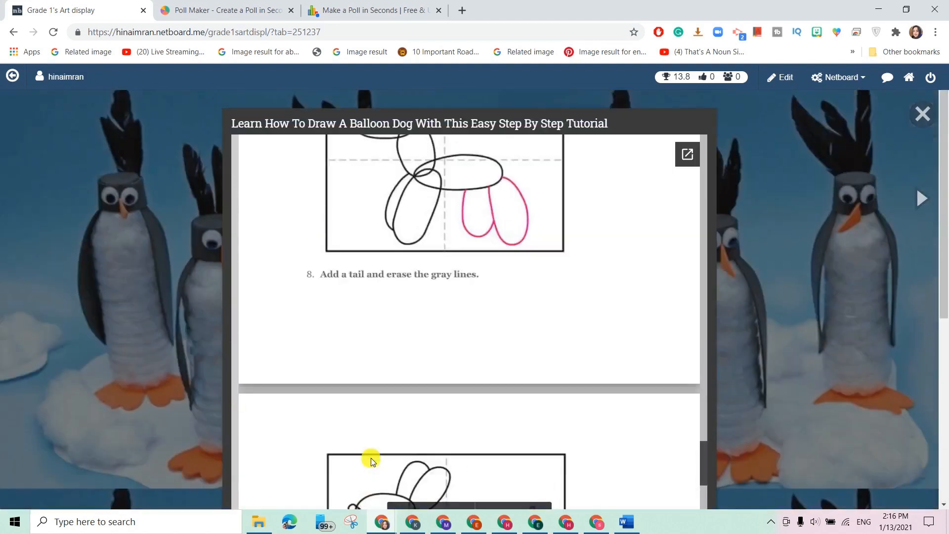
scroll(375, 456, "up", 1)
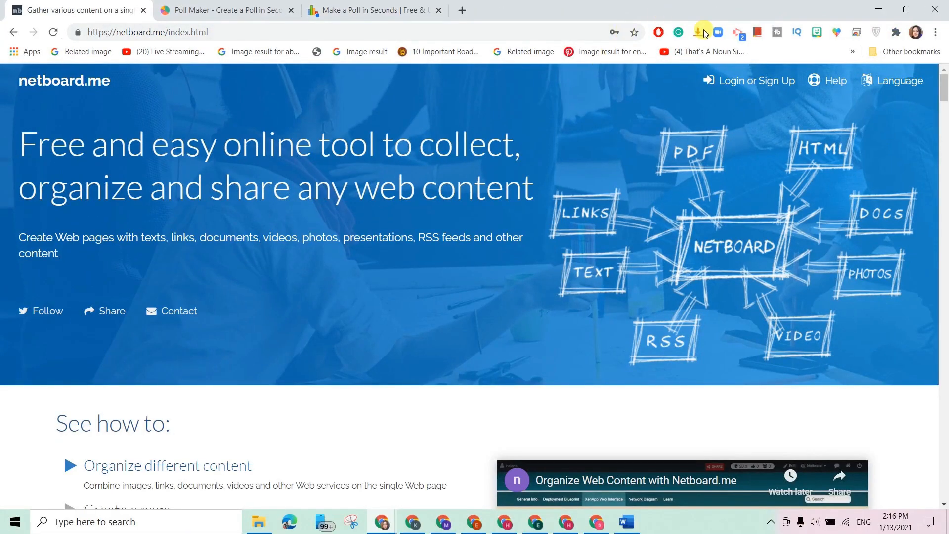
Log in to Netboard.me with the saved credentials.
left_click(734, 80)
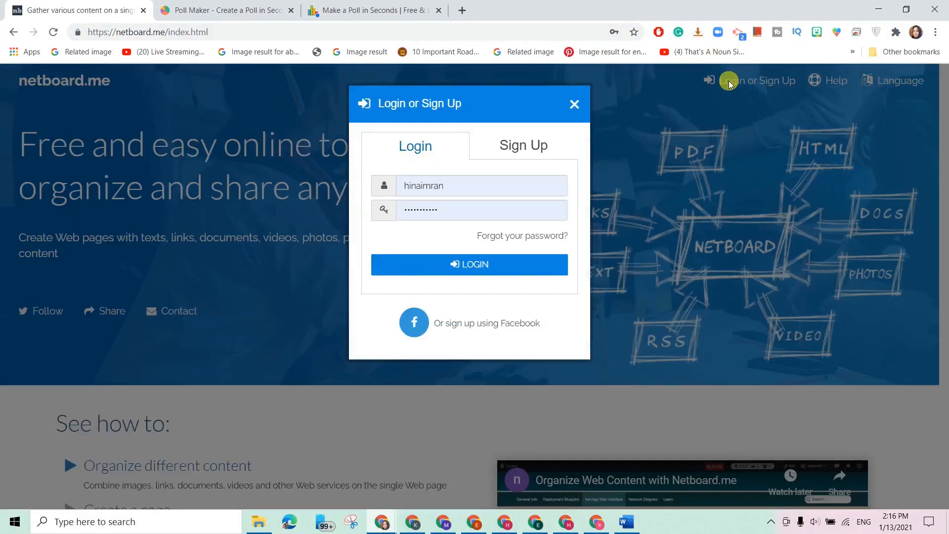
left_click(459, 267)
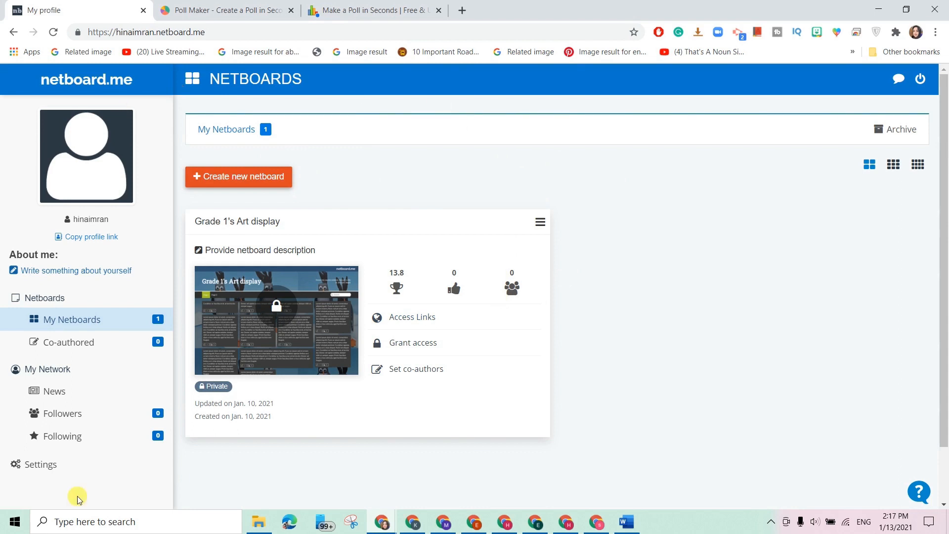
Start a new netboard named 'Grade 1's Art Display' with URL grade1sartdispl.
left_click(242, 178)
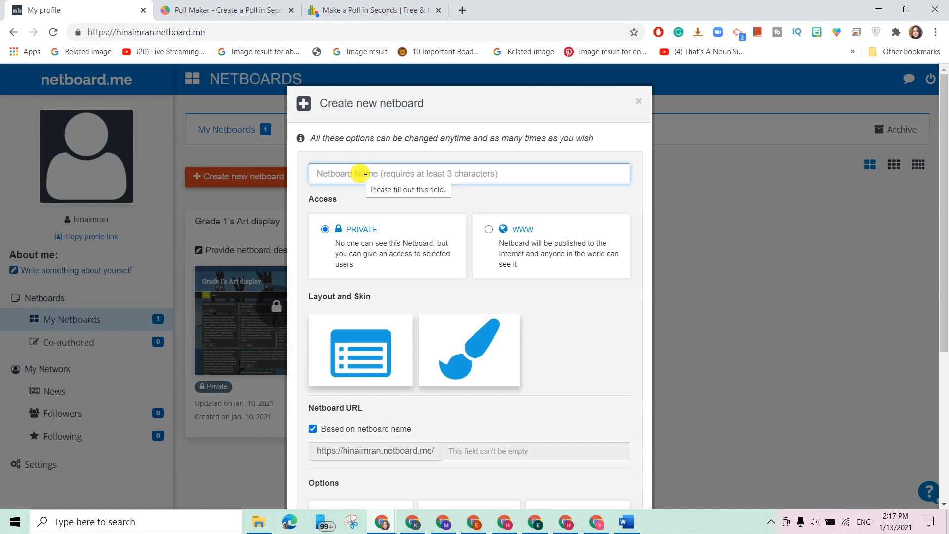
type("Grade 1's Art Display")
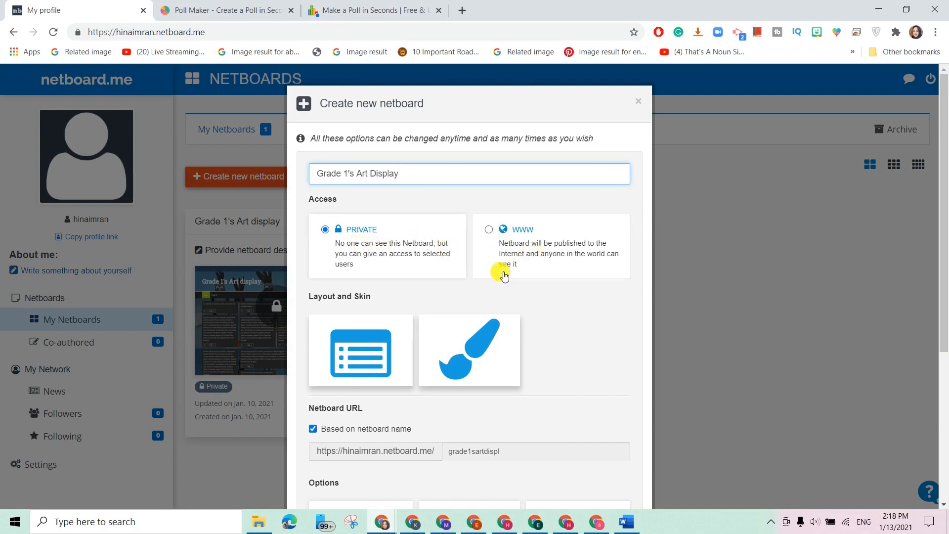
scroll(502, 273, "down", 3)
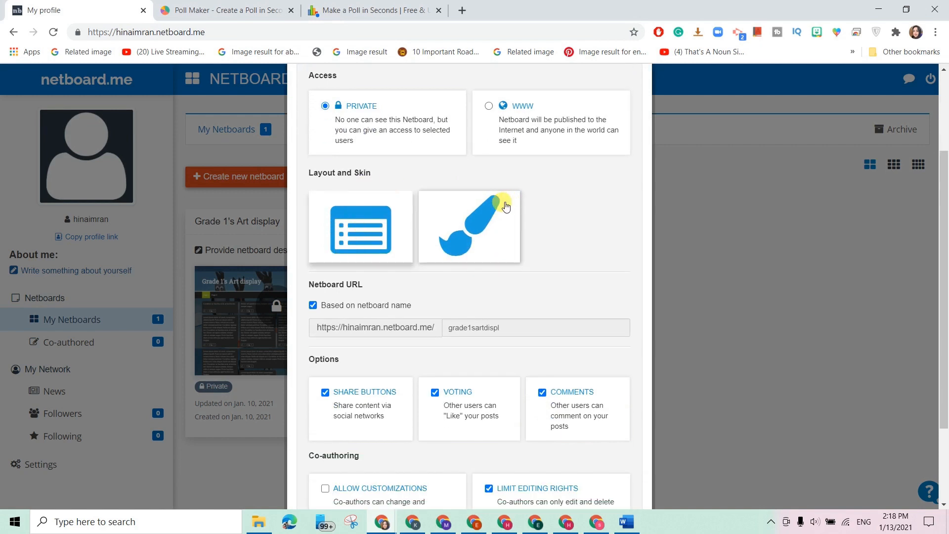
Choose the first layout and the Simple skin, then create the 'Grade 1's Art Work' board.
left_click(350, 221)
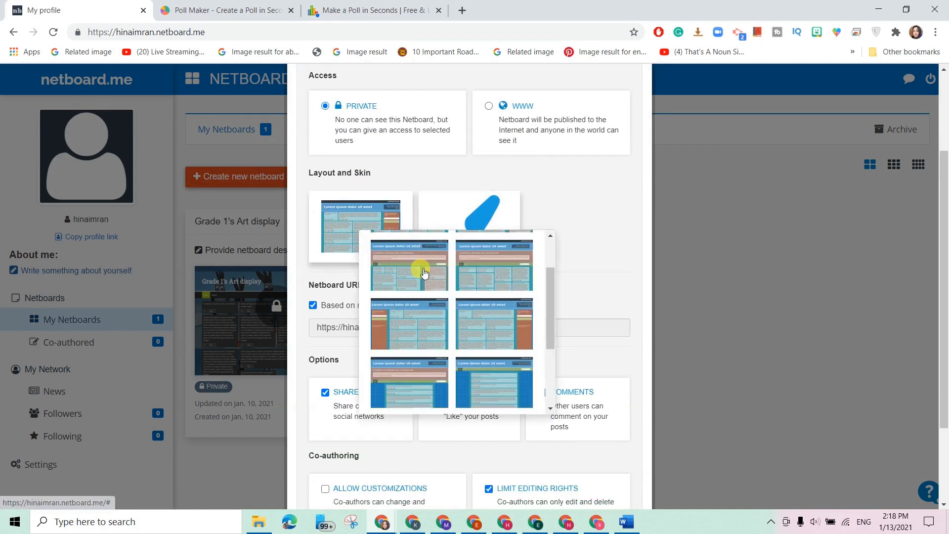
scroll(475, 318, "up", 2)
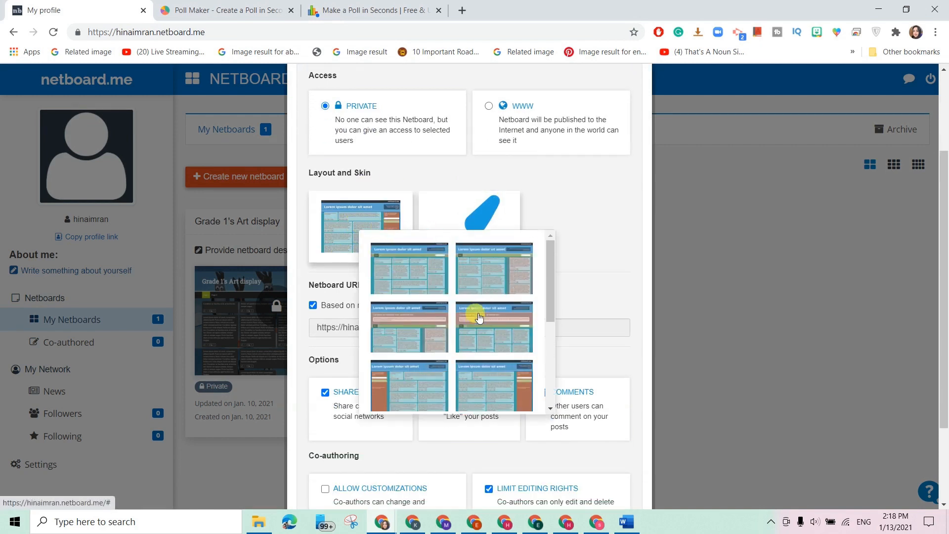
left_click(400, 274)
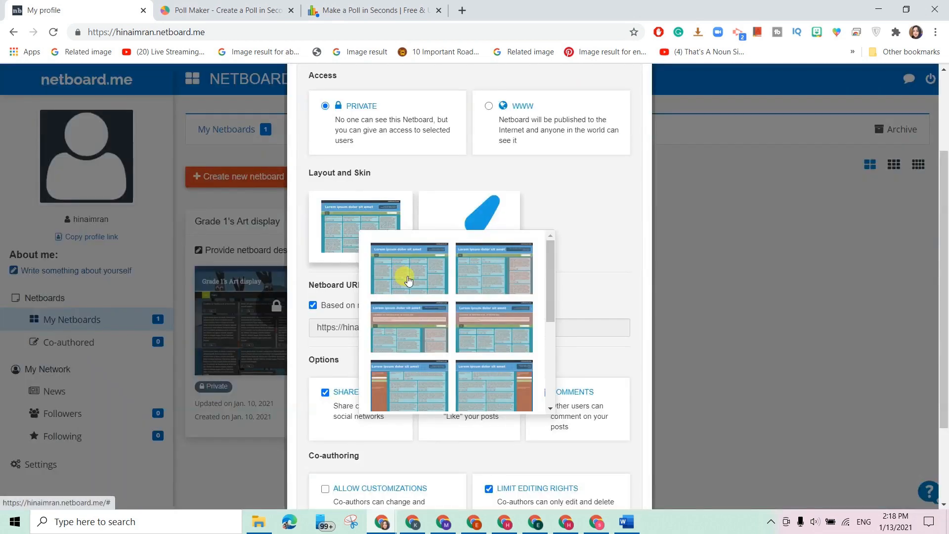
left_click(557, 194)
left_click(475, 227)
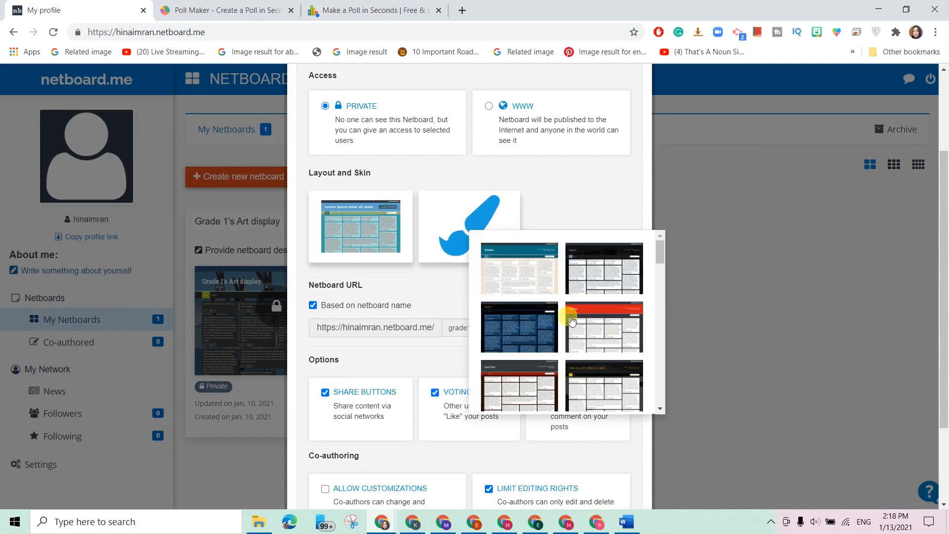
left_click(512, 276)
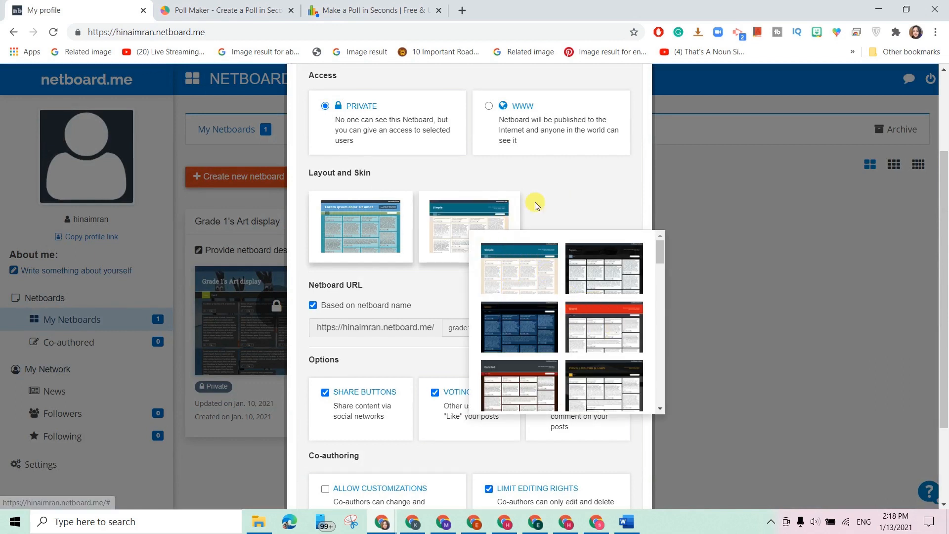
scroll(480, 312, "down", 2)
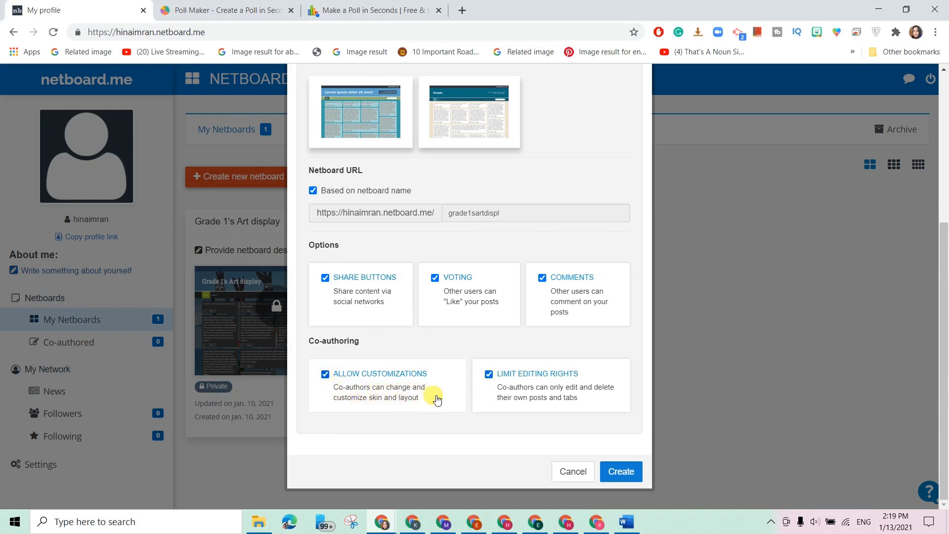
left_click(622, 471)
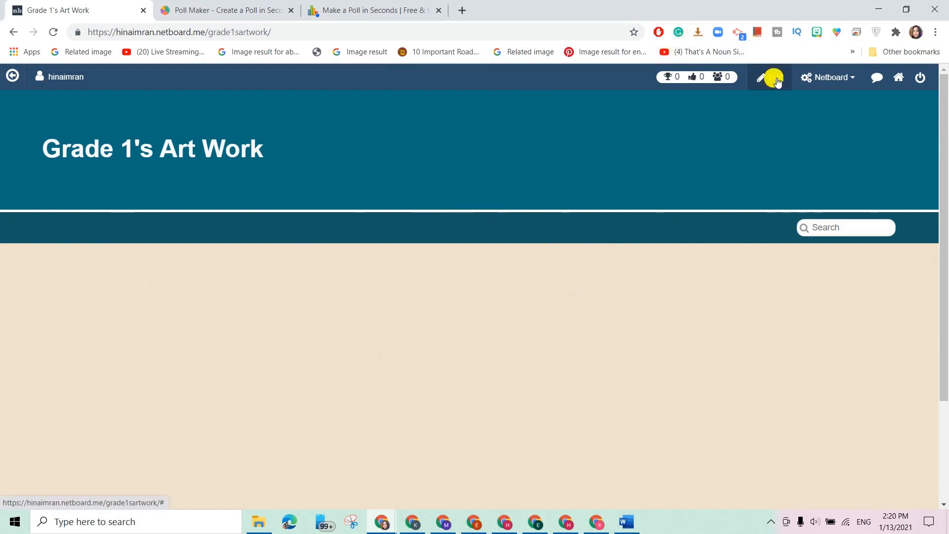
Switch the Grade 1's Art Work board into edit mode from the Netboard menu.
left_click(852, 79)
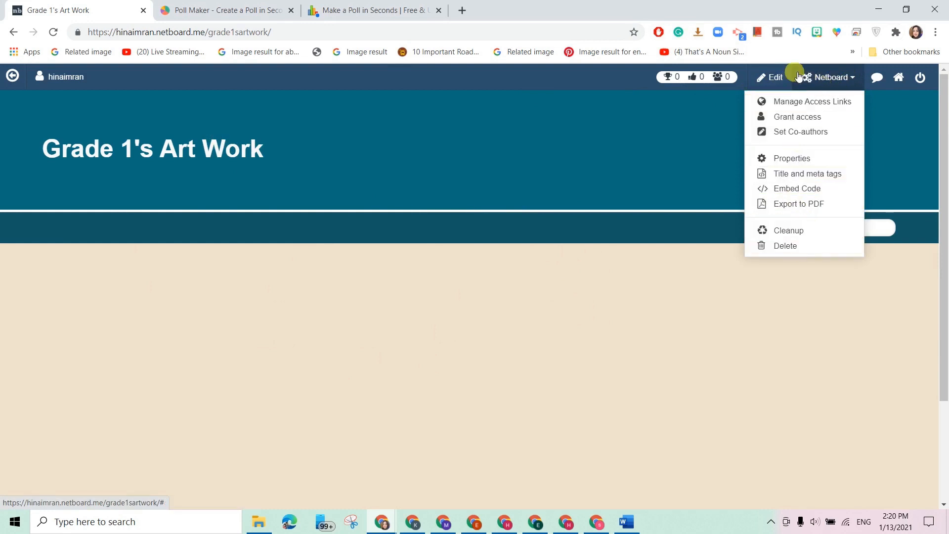
left_click(773, 80)
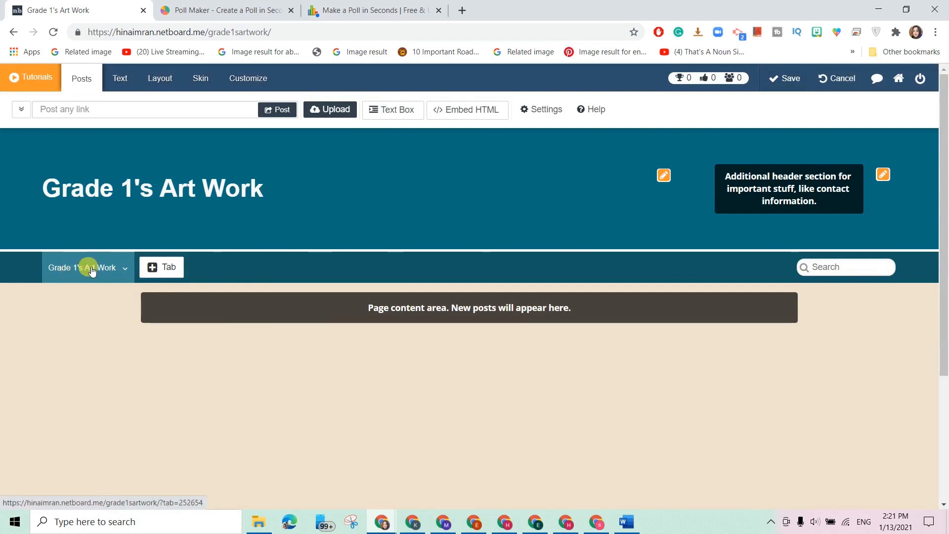
Set up tabs Grade 1's Display, Video Tutorials and Step by Step, then begin an image upload.
left_click(130, 269)
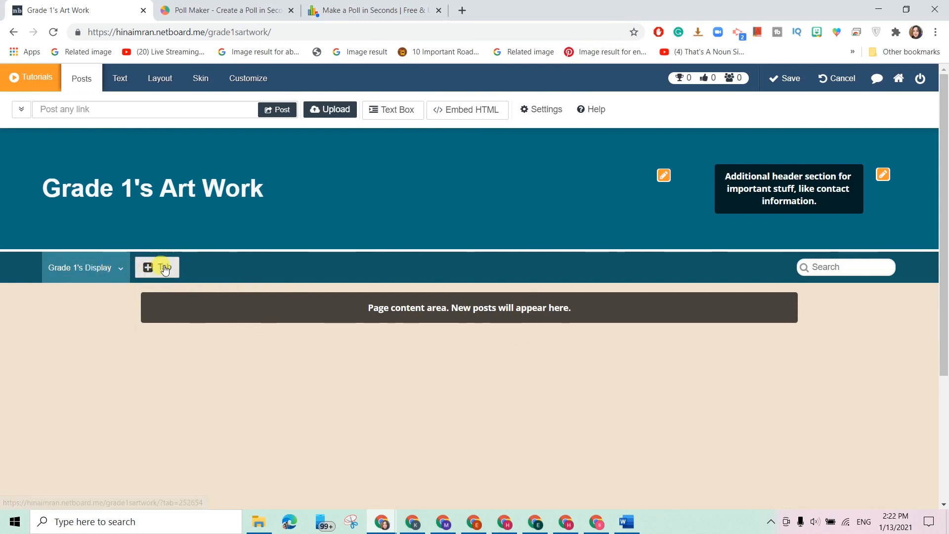
left_click(164, 268)
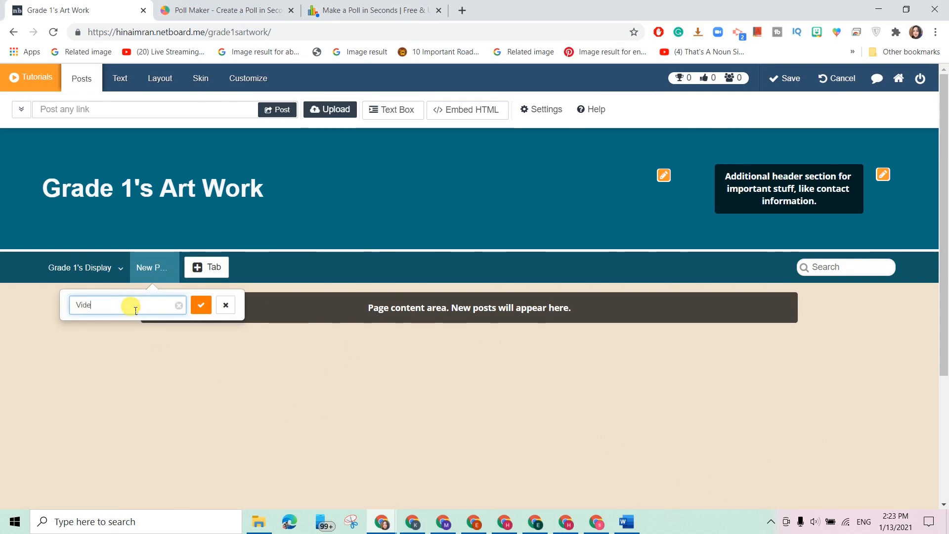
type("Video Tutorials")
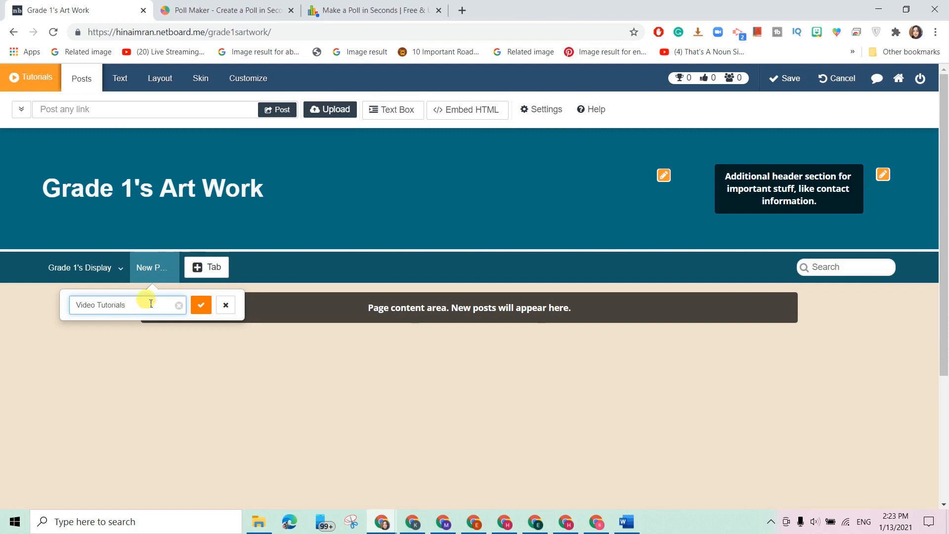
left_click(207, 310)
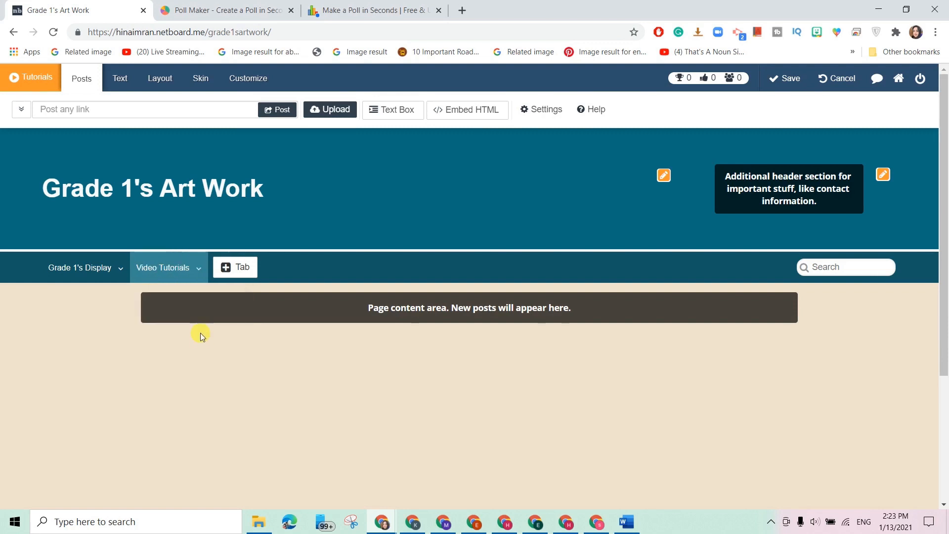
left_click(242, 275)
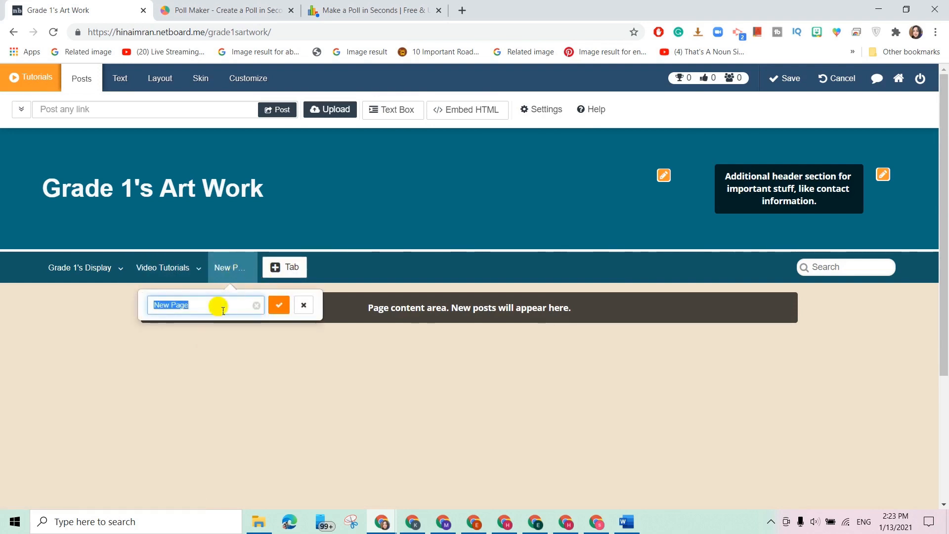
type("Step by Step")
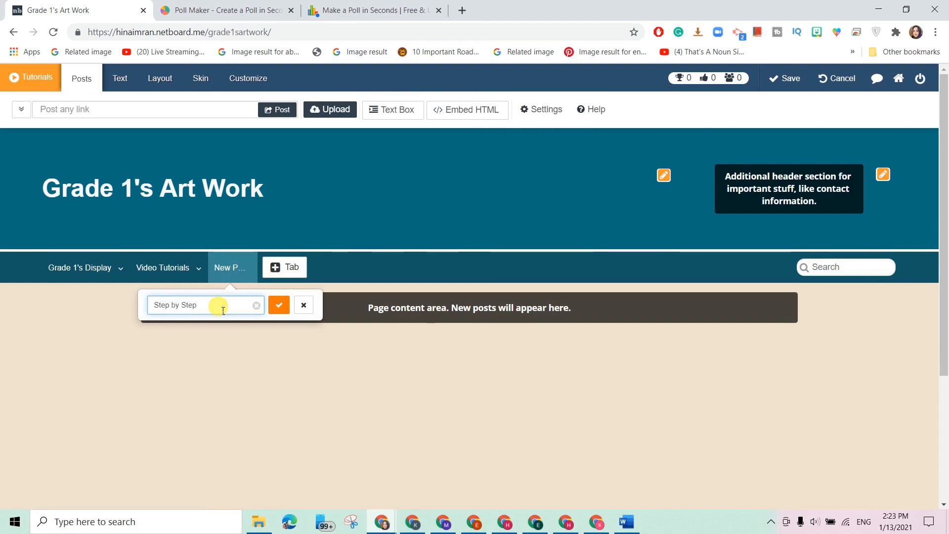
left_click(279, 305)
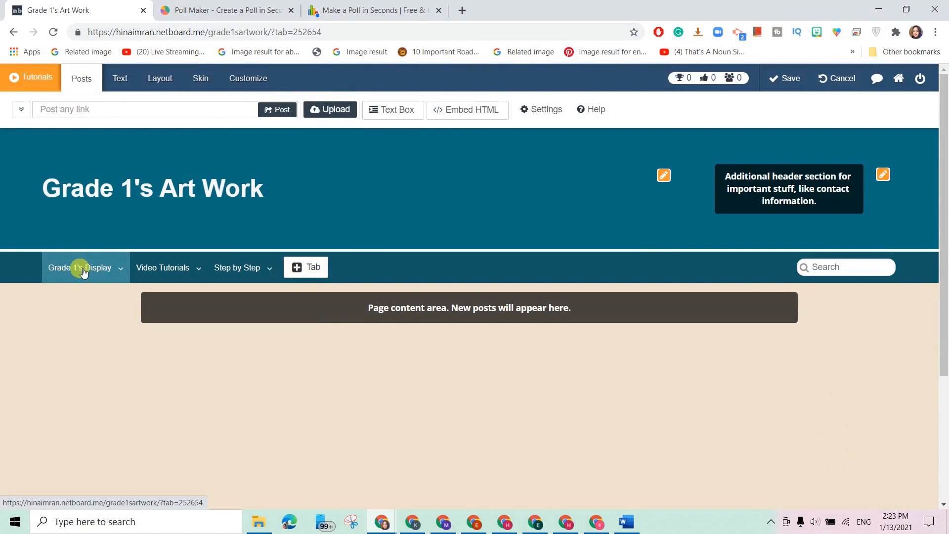
left_click(324, 109)
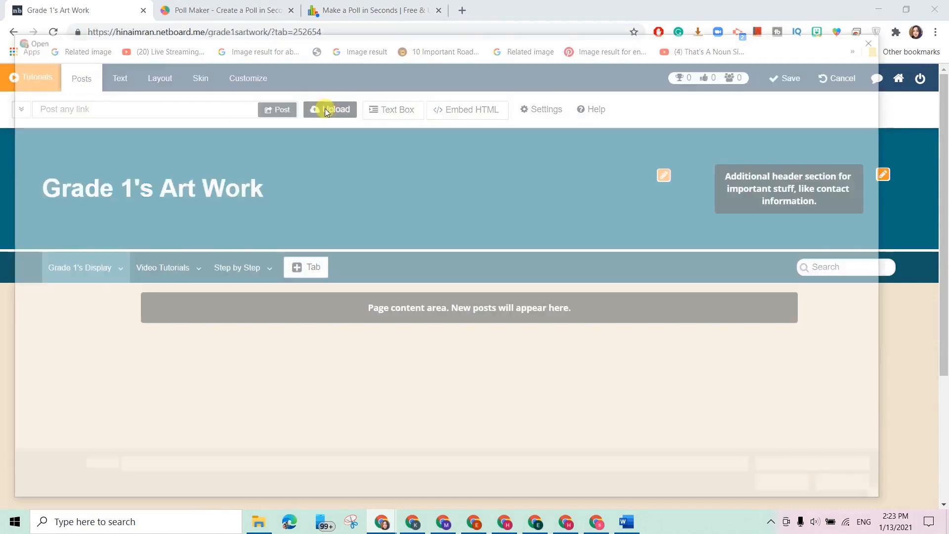
Select six craft photos in school resources > For my group and upload them.
left_click(197, 59)
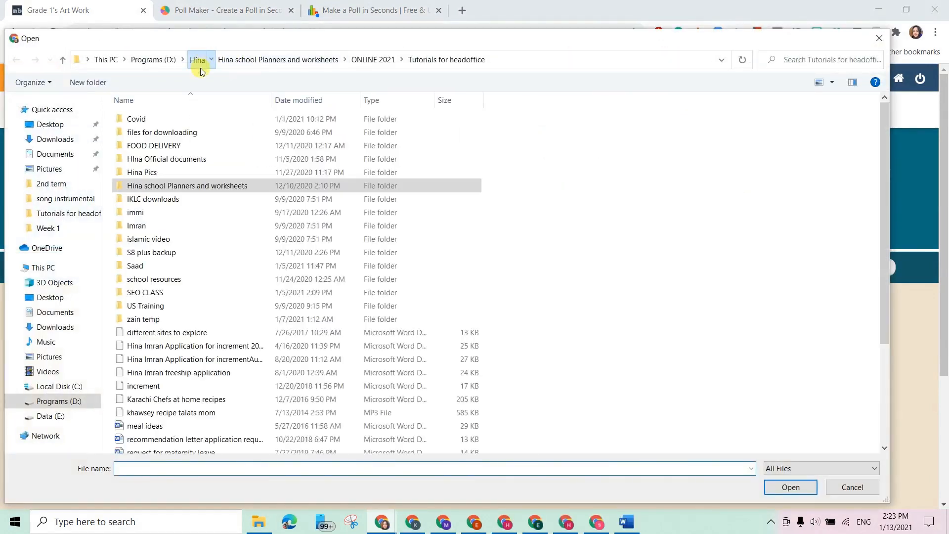
double_click(179, 280)
scroll(370, 253, "down", 2)
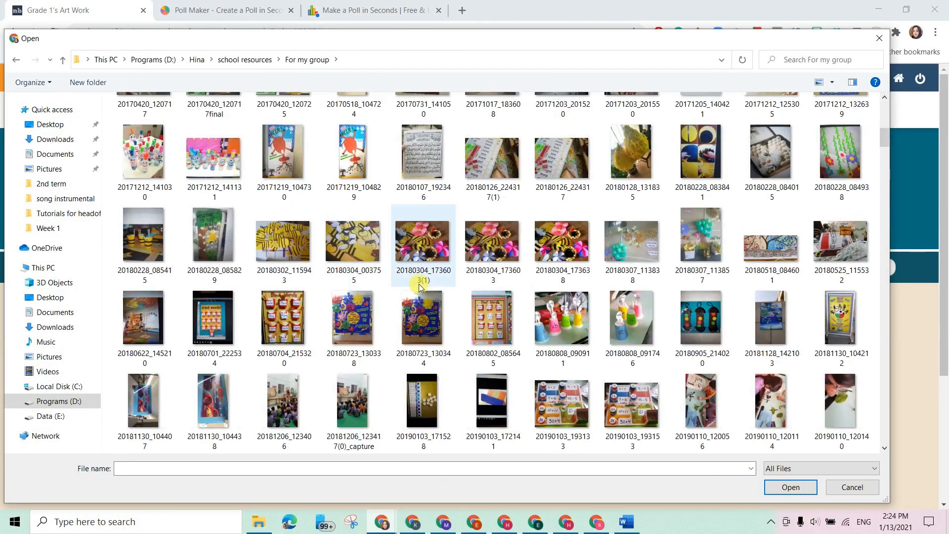
left_click(301, 238)
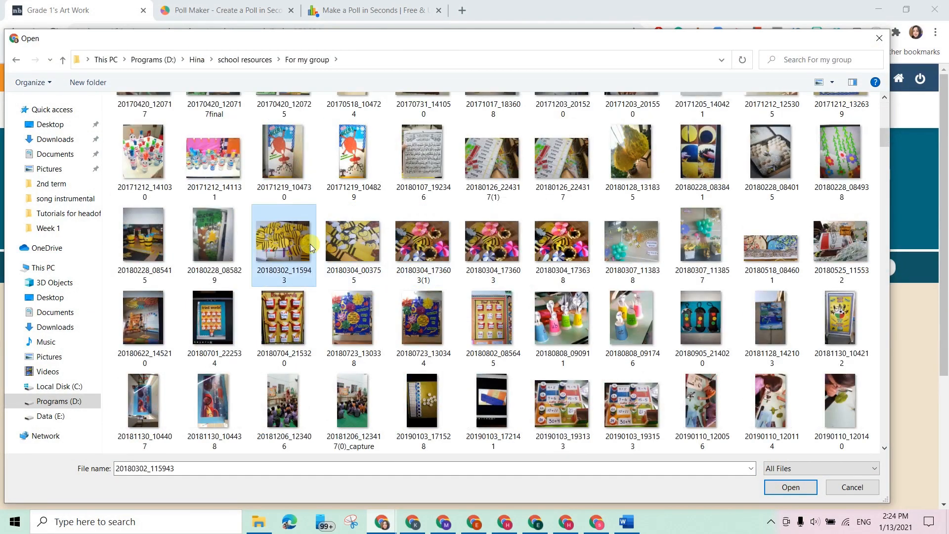
left_click(408, 245, "ctrl")
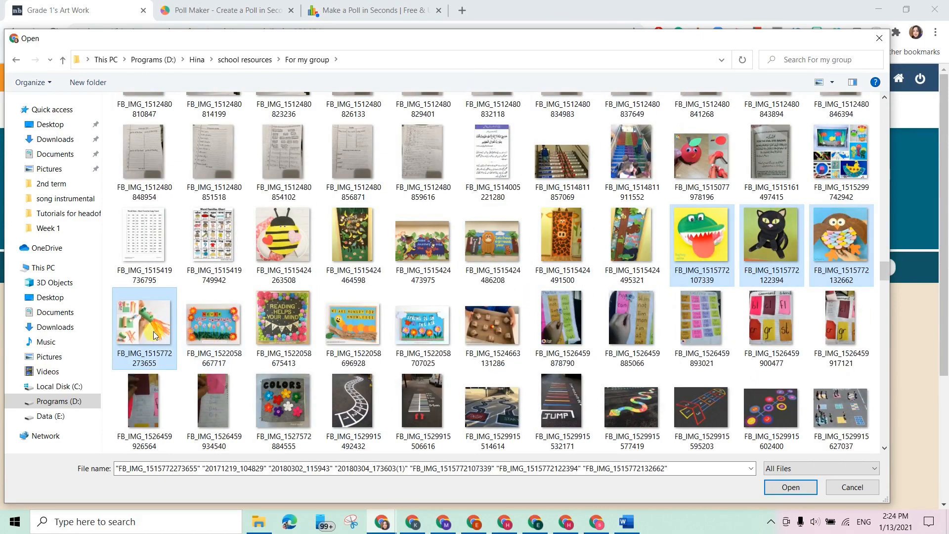
left_click(154, 332, "ctrl")
left_click(773, 494)
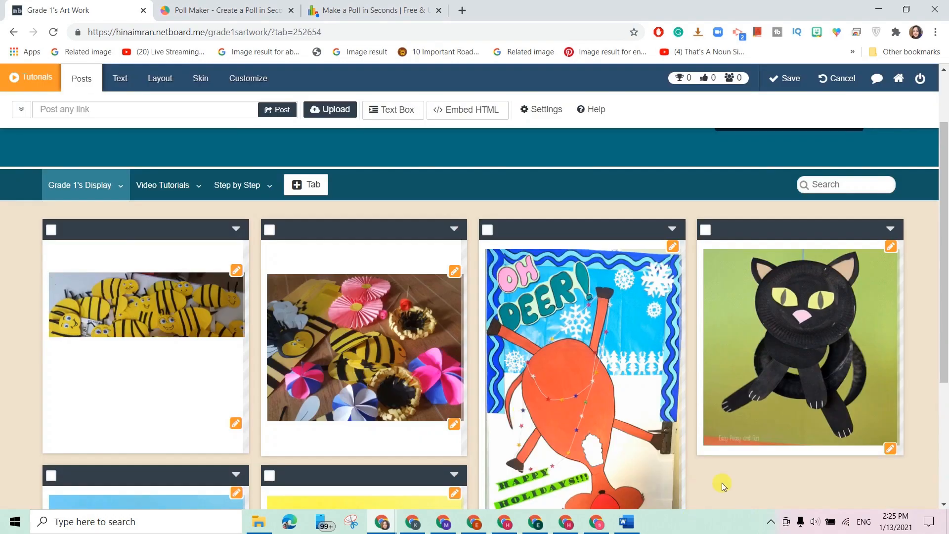
Scroll through the six new posts: bees, bees with flowers, deer, cat, owl, crocodile.
scroll(655, 488, "down", 4)
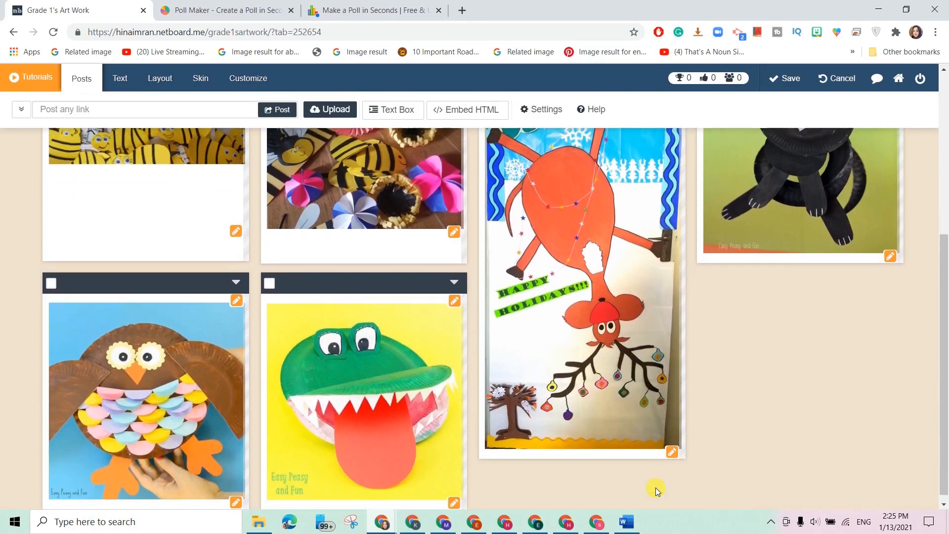
scroll(656, 488, "up", 6)
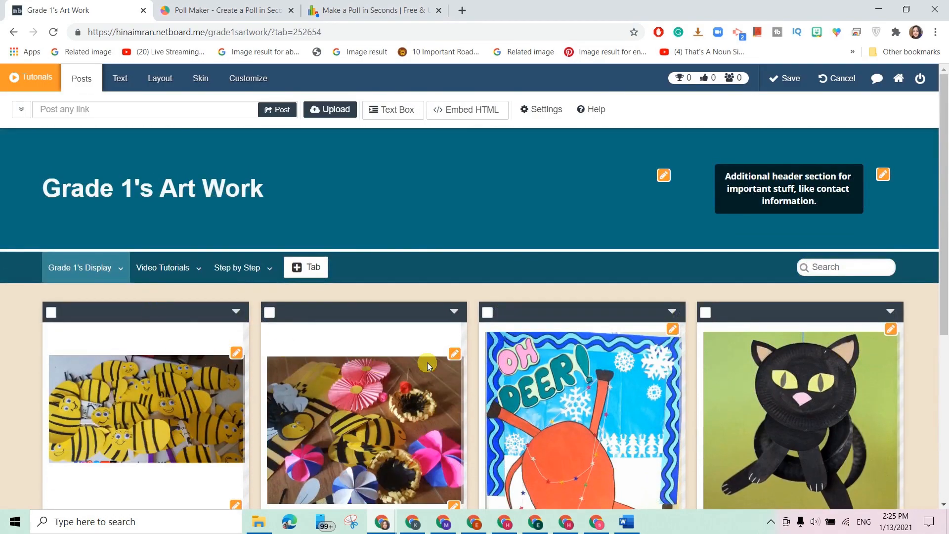
On the Video Tutorials tab, paste and post the butterfly origami YouTube link.
left_click(160, 268)
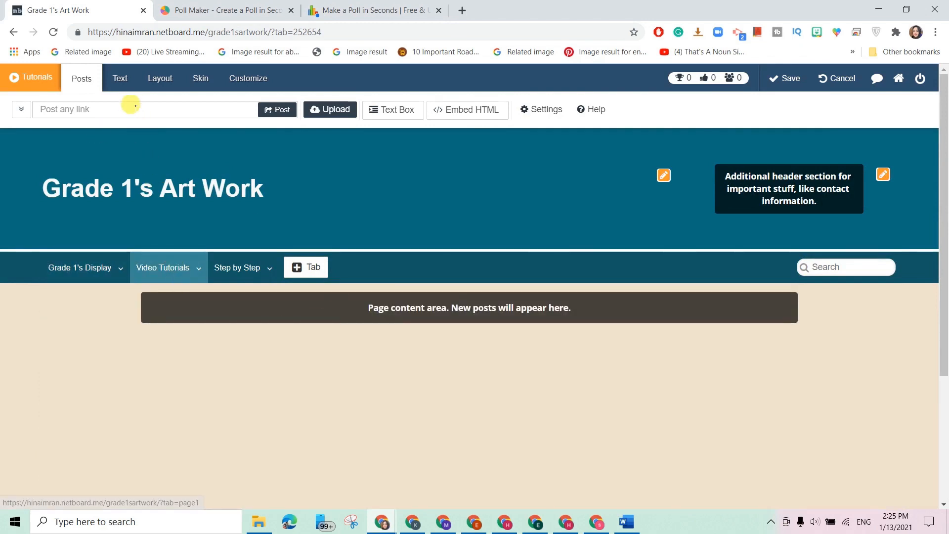
left_click(123, 109)
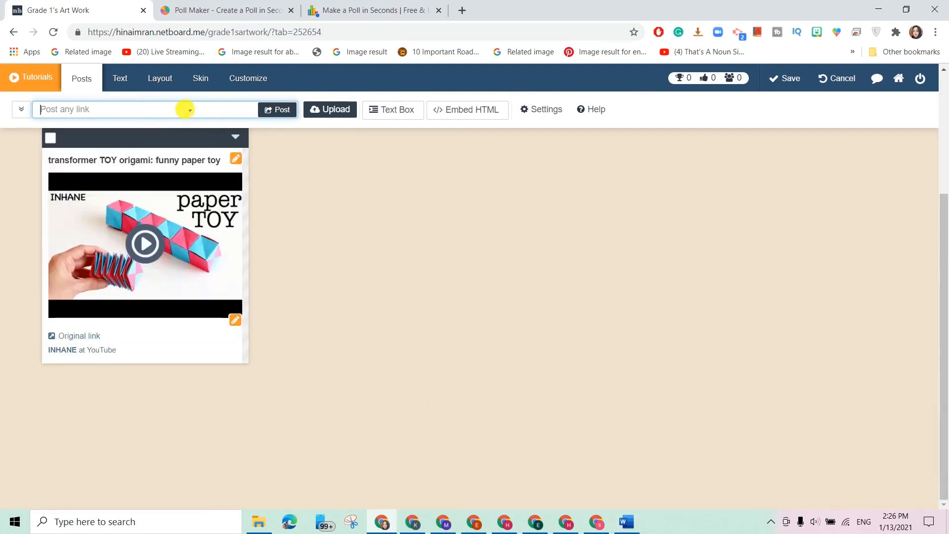
key("ctrl+v")
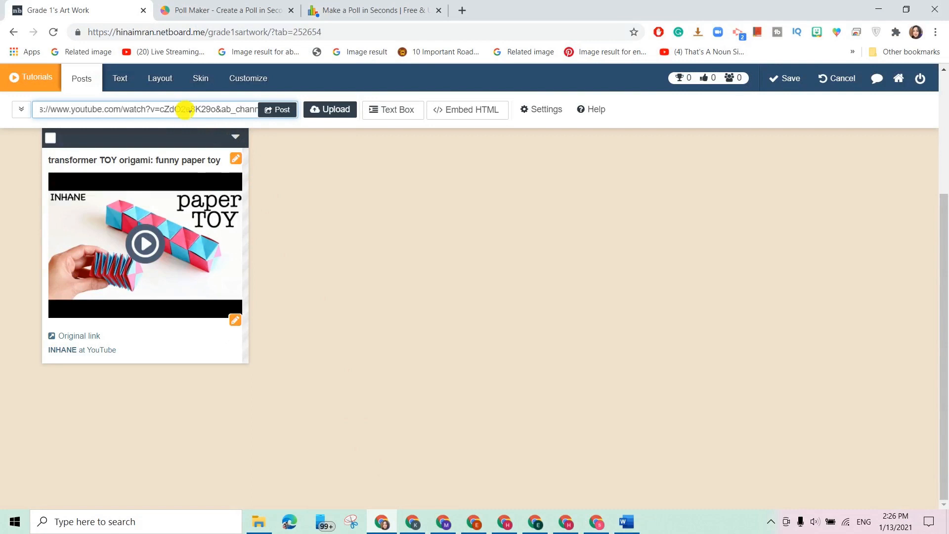
left_click(290, 110)
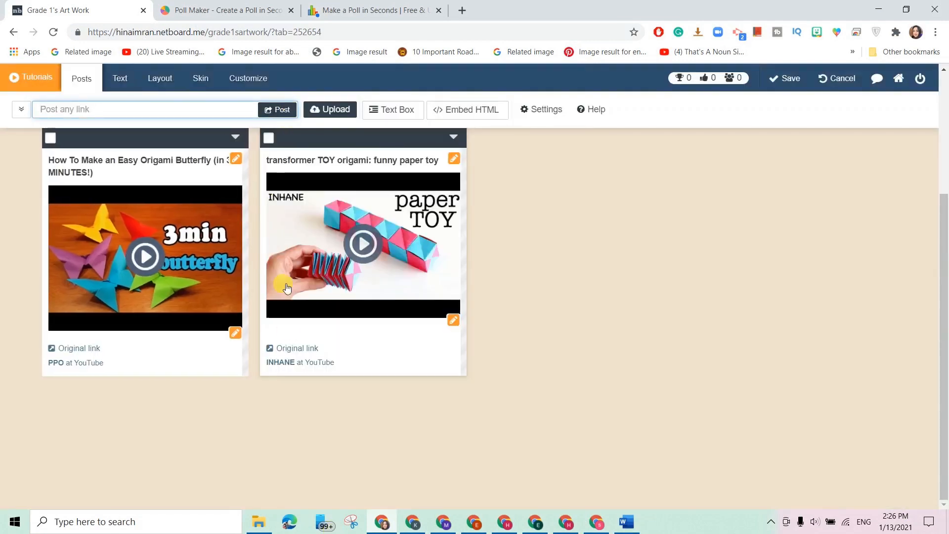
Select the next video link in the Word document and return to the Netboard board.
left_click(625, 521)
left_click_drag(454, 258, 282, 265)
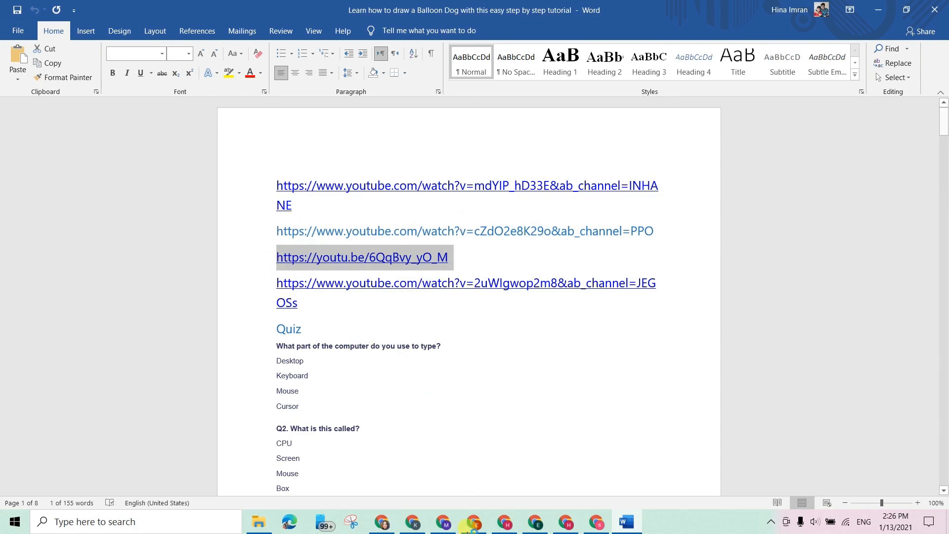
left_click(382, 522)
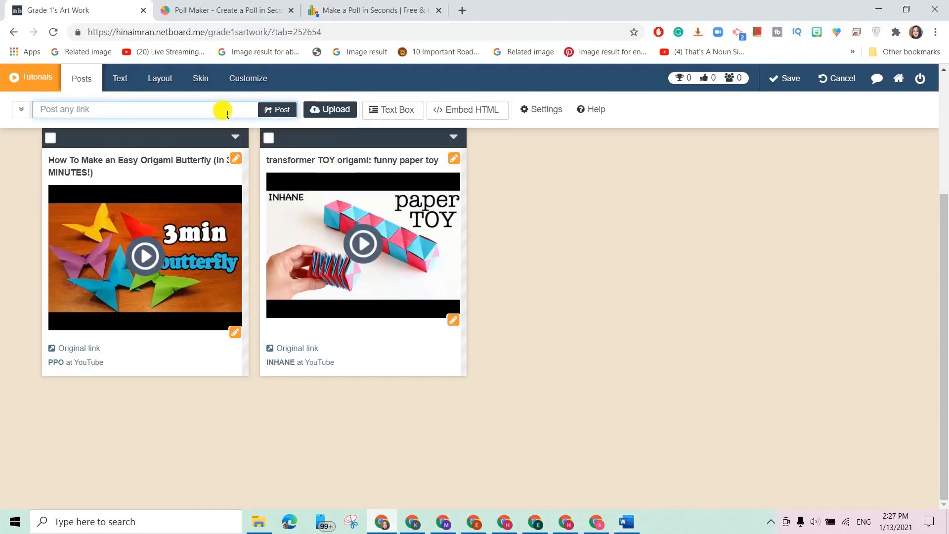
Paste and post the Origami Rabbit and Origami Fish YouTube links.
key("ctrl+v")
left_click(275, 109)
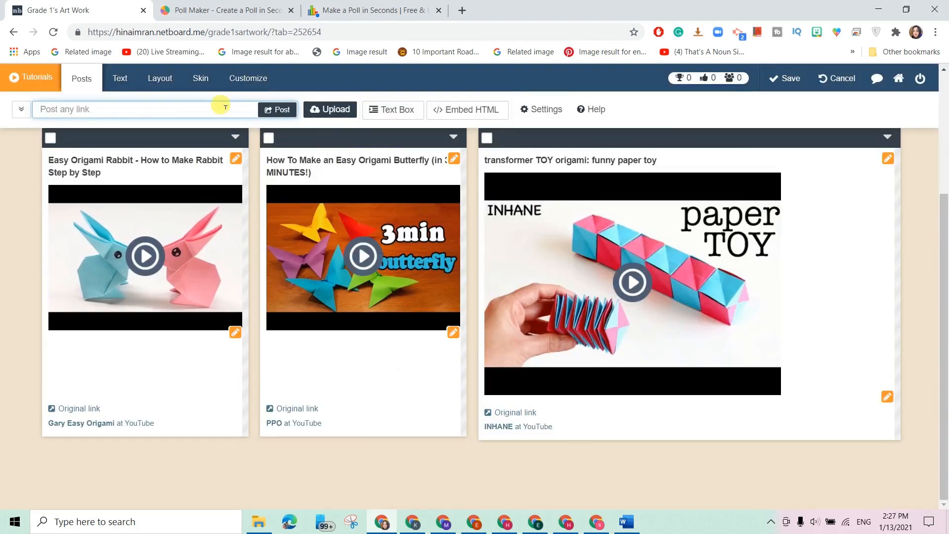
key("ctrl+v")
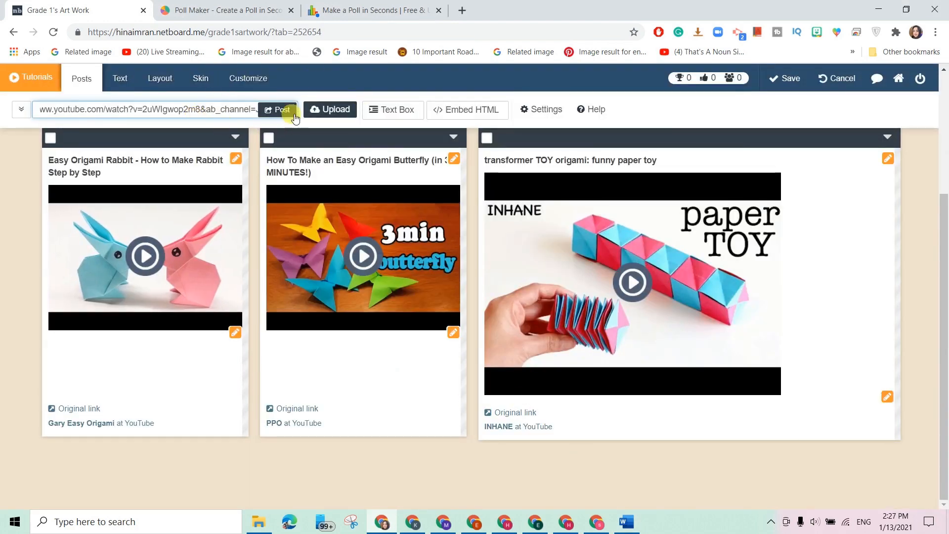
left_click(281, 110)
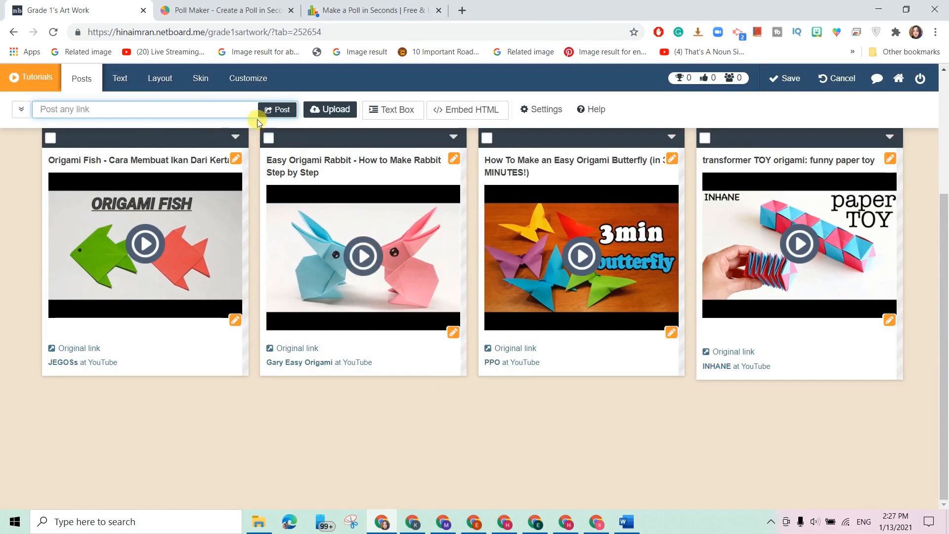
View the Grade 1's Display and Video Tutorials pages, then open the empty Step by Step page.
scroll(366, 296, "up", 4)
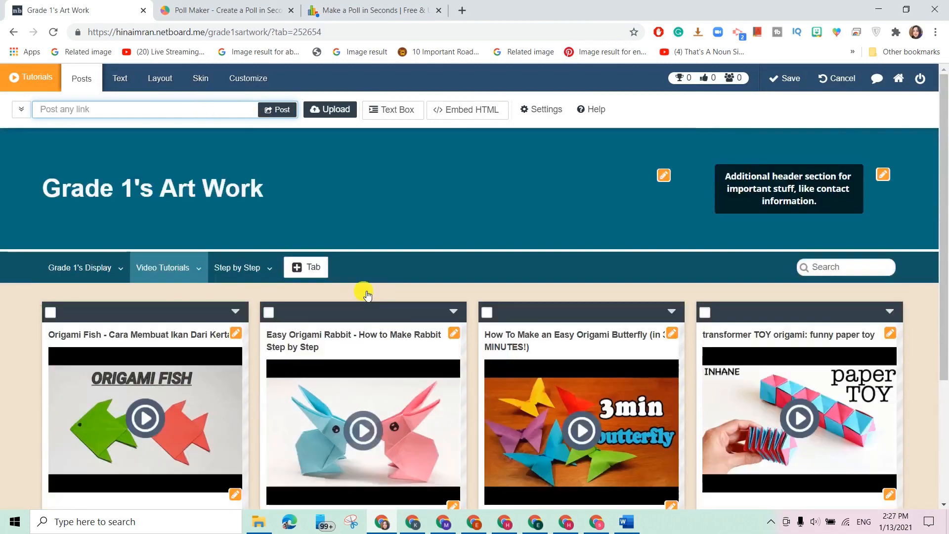
left_click(82, 269)
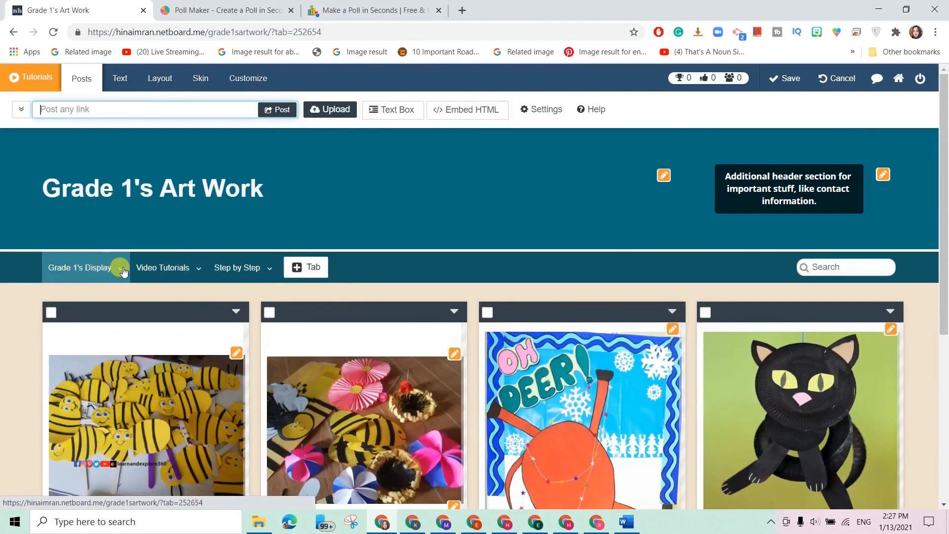
scroll(198, 257, "down", 3)
scroll(148, 213, "up", 2)
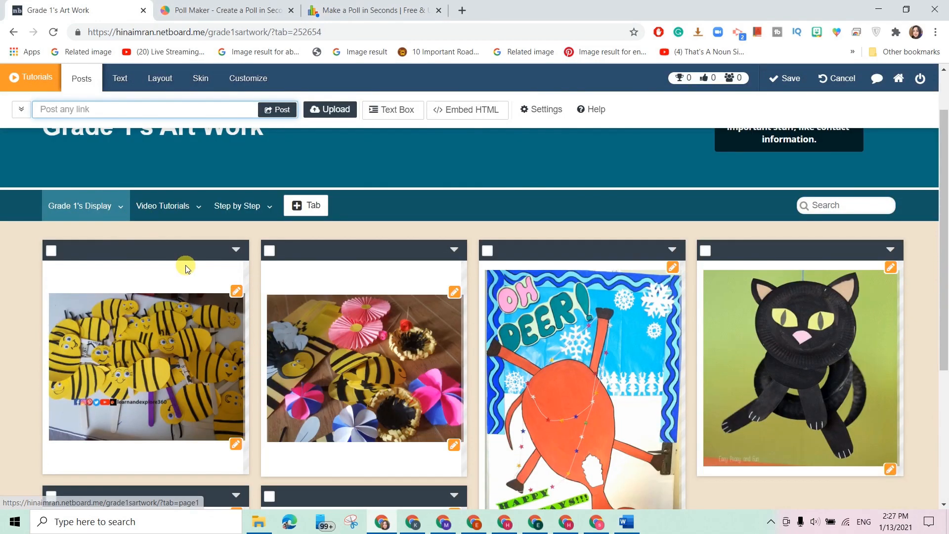
left_click(158, 205)
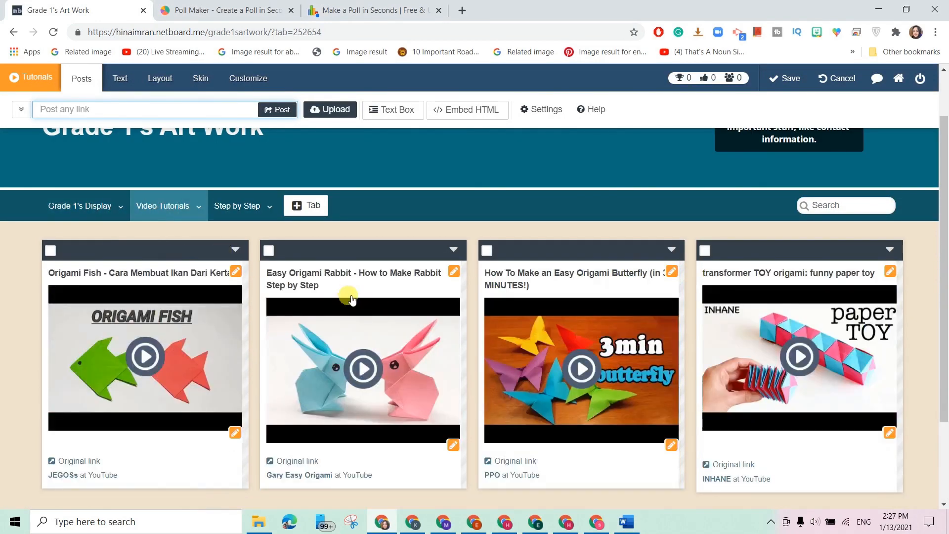
left_click(230, 210)
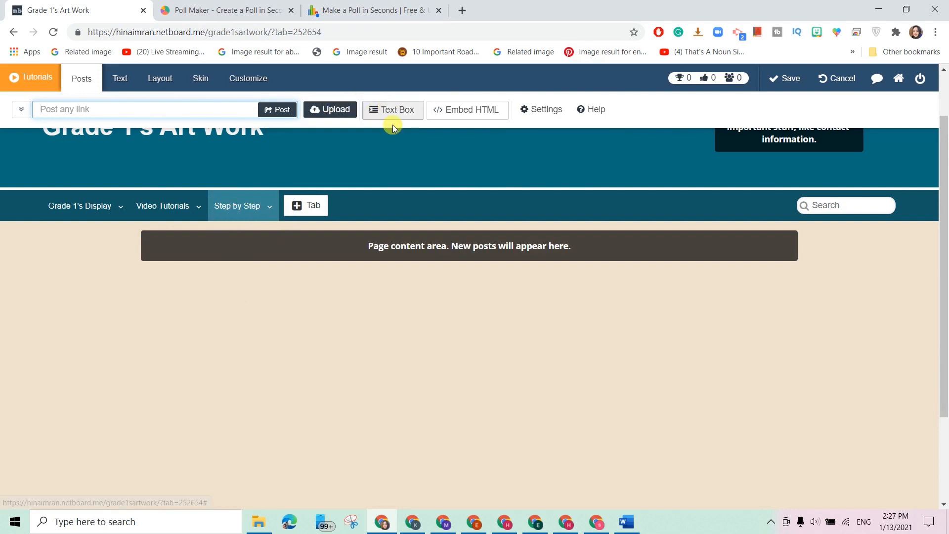
Add a Text Box post to the Step by Step page and open it in the text editor.
left_click(398, 113)
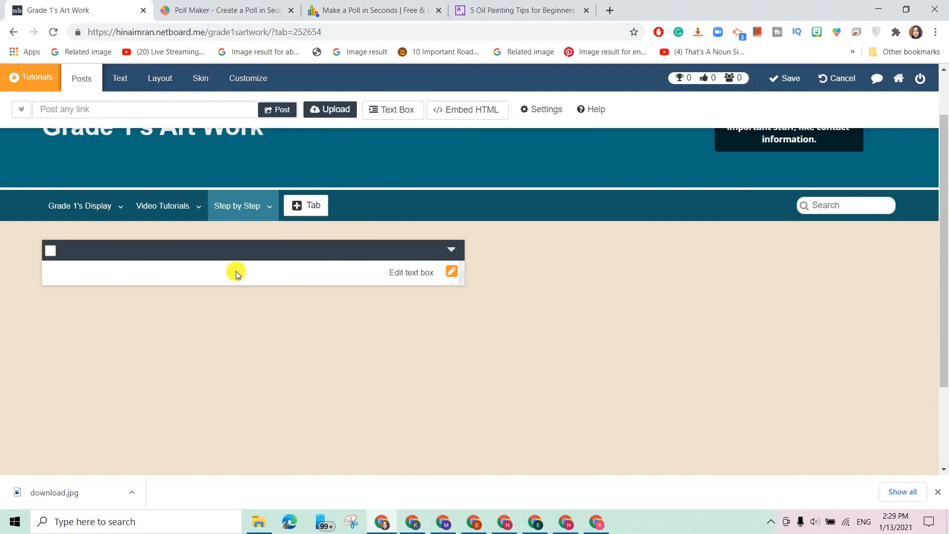
left_click(455, 279)
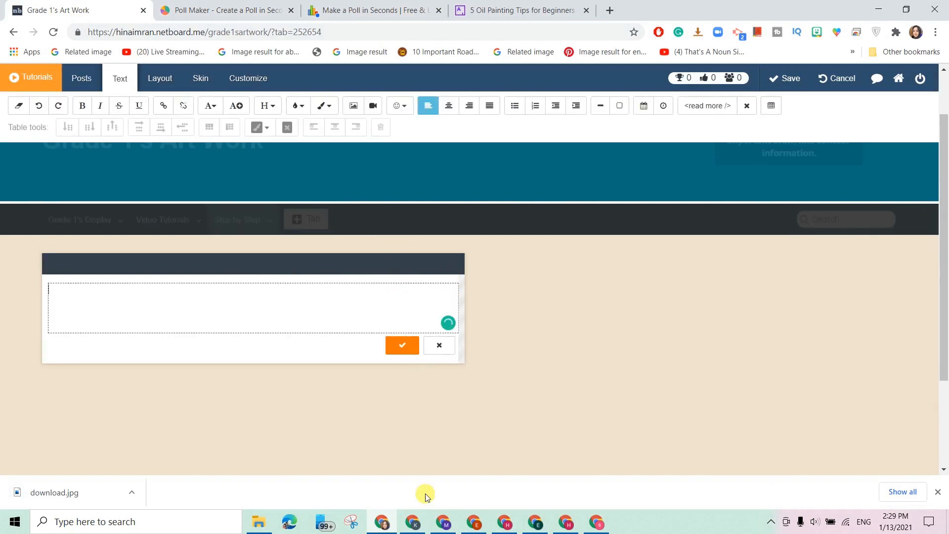
Copy the first three paragraphs of the Artsy oil painting tips article and return to Netboard.
left_click(501, 7)
scroll(446, 181, "down", 4)
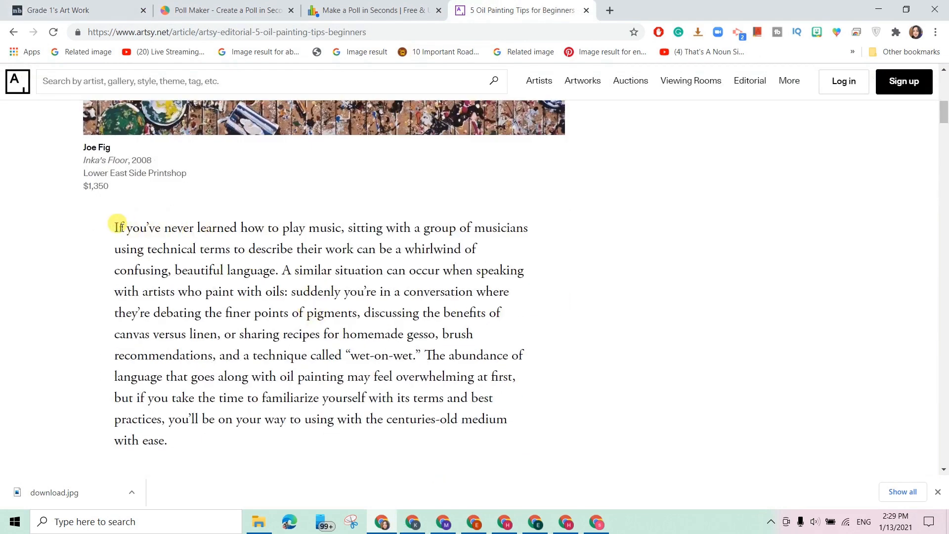
mouse_move(114, 229)
left_mouse_down()
mouse_move(314, 398)
mouse_move(373, 481)
mouse_move(399, 394)
mouse_move(444, 367)
left_mouse_up()
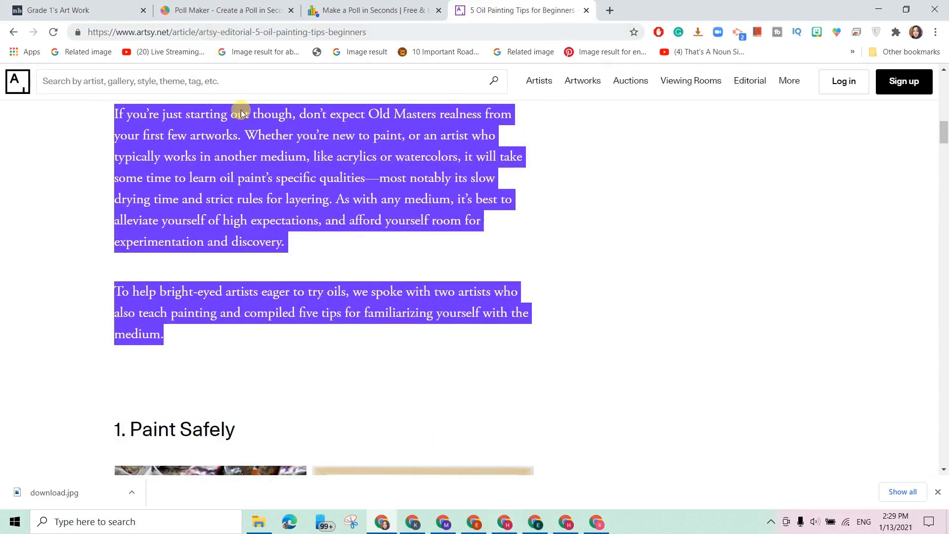
left_click(64, 9)
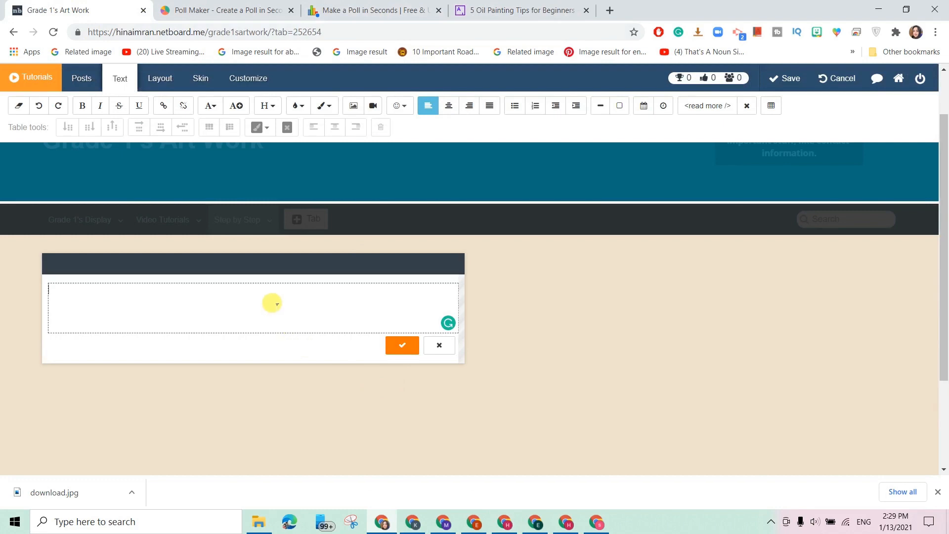
Paste the three oil painting paragraphs into the text post and save it.
type("If you’ve never learned how to play music, sitting with a group of musicians using technical terms to describe their work can be a whirlwind of confusing, beautiful language. A similar situation can occur when speaking with artists who paint with oils: suddenly you’re in a conversation where they’re debating the finer points of pigments, discussing the benefits of canvas versus linen, or sharing recipes for homemade gesso, brush recommendations, and a technique called \"wet-on-wet.\" The abundance of language that goes along with oil painting may feel overwhelming at first, but if you take the time to familiarize yourself with its terms and best practices, you’ll be on your way to using with the centuries-old medium with ease. If you’re just starting out though, don’t expect Old Masters realness from your first few artworks. Whether you’re new to paint, or an artist who typically works in another medium, like acrylics or watercolors, it will take some time to learn oil paint’s specific qualities—most notably its slow drying time and strict rules for layering. As with any medium, it’s best to alleviate yourself of high expectations, and afford yourself room for experimentation and discovery. To help bright-eyed artists eager to try oils, we spoke with two artists who also teach painting and compiled five tips for familiarizing yourself with the medium.")
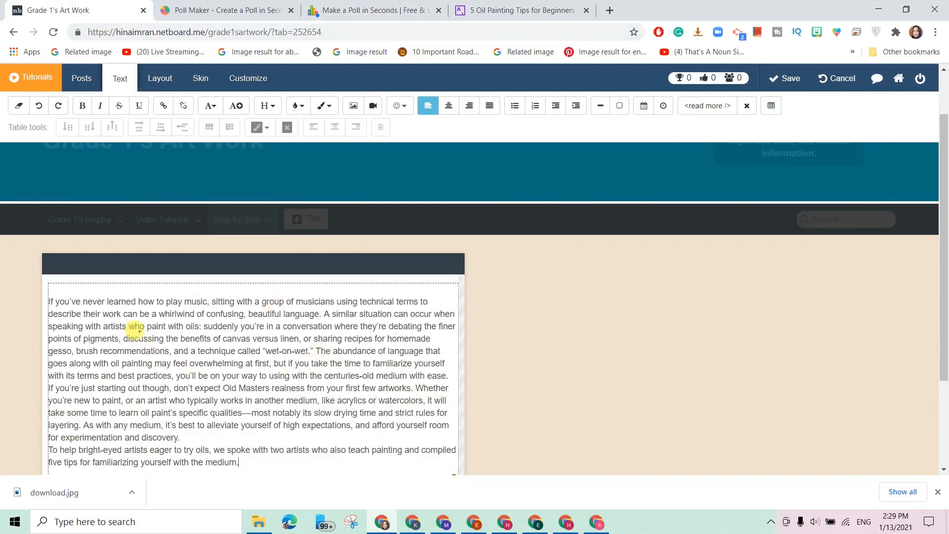
scroll(236, 388, "down", 2)
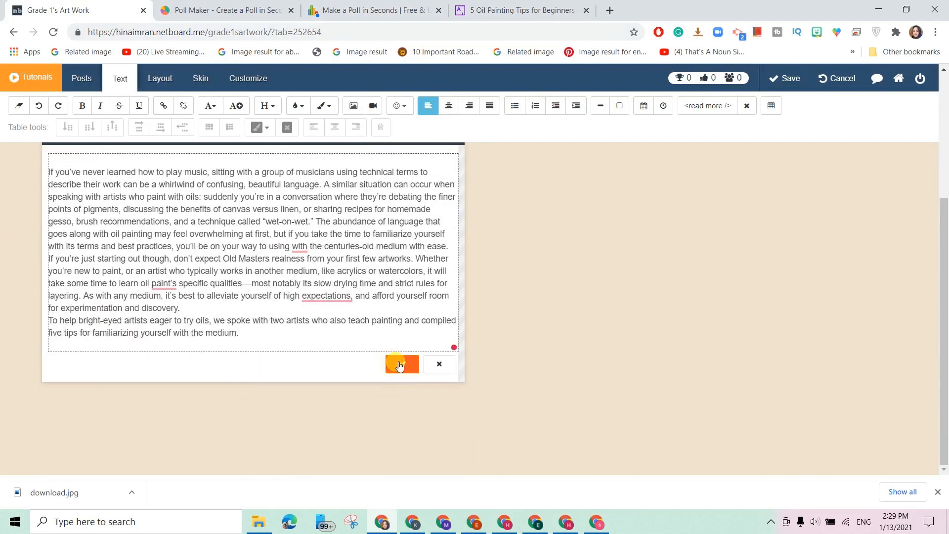
left_click(397, 370)
Reopen the text post for editing with the cursor at the start of the text.
scroll(343, 258, "up", 2)
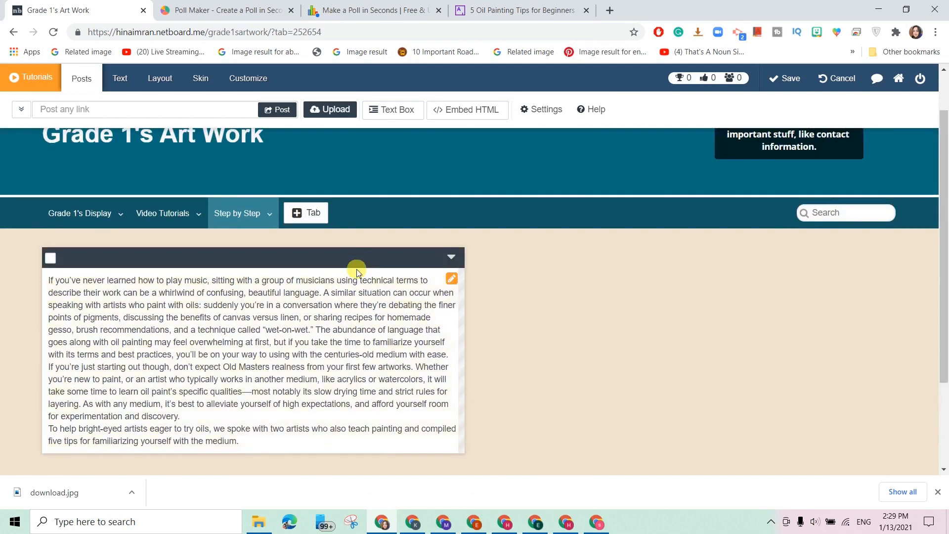
double_click(50, 281)
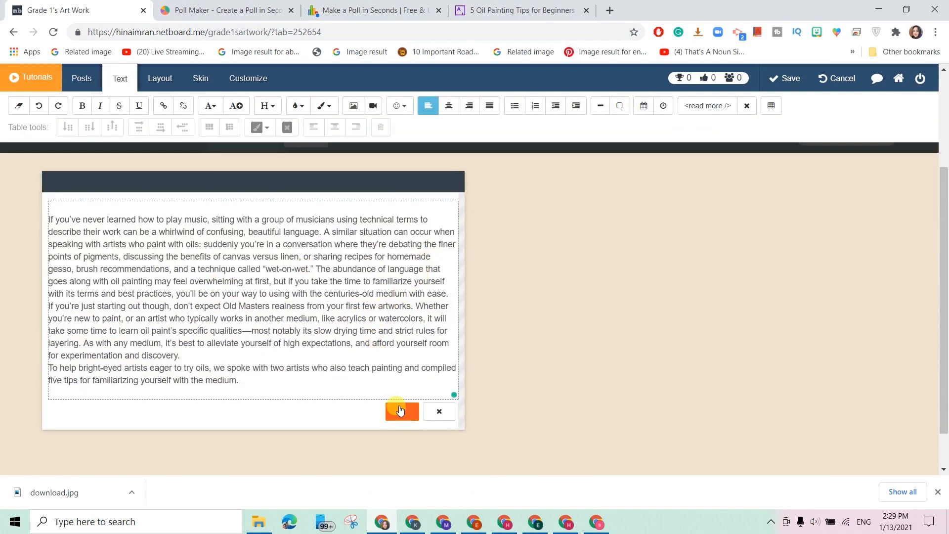
scroll(364, 295, "up", 2)
left_click(56, 305)
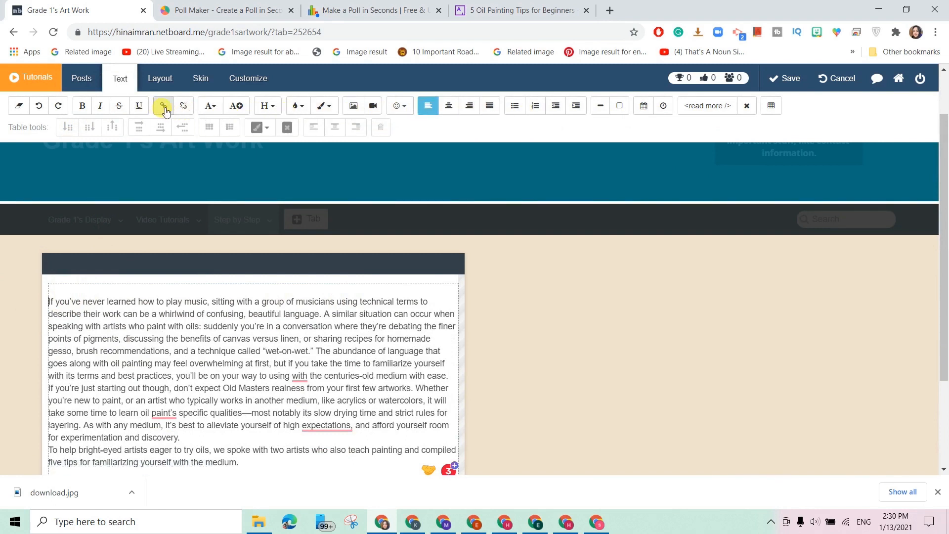
Upload download.jpg as an image at the top of the Step by Step text post.
left_click(355, 106)
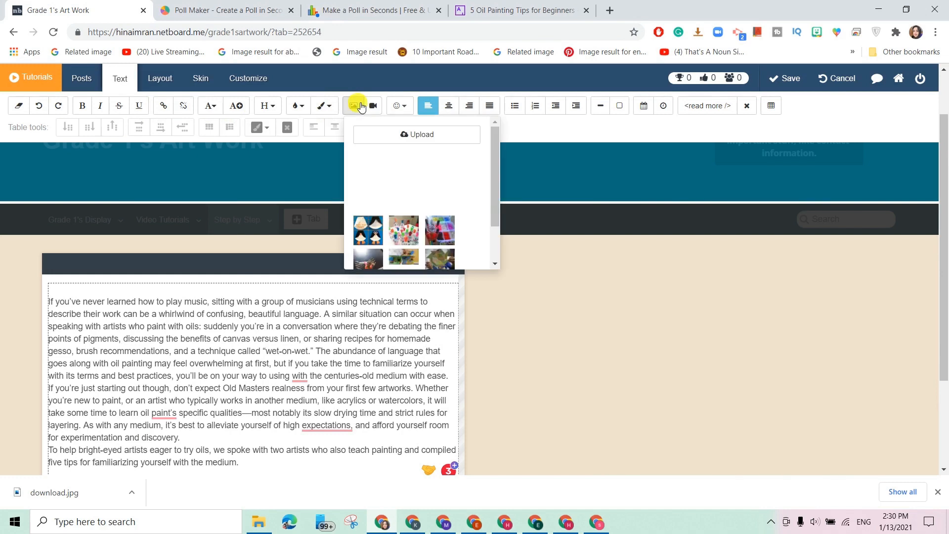
left_click(393, 143)
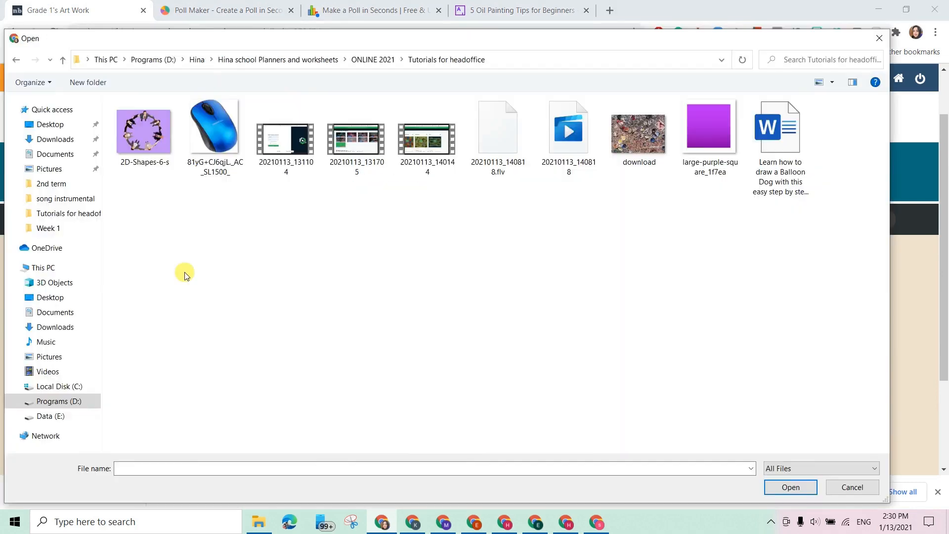
left_click(648, 132)
double_click(649, 132)
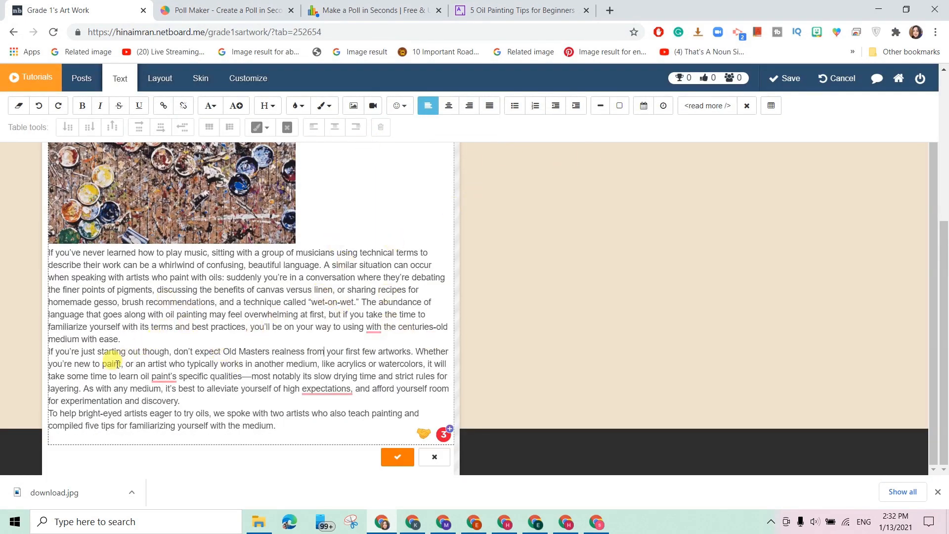
left_click(119, 339)
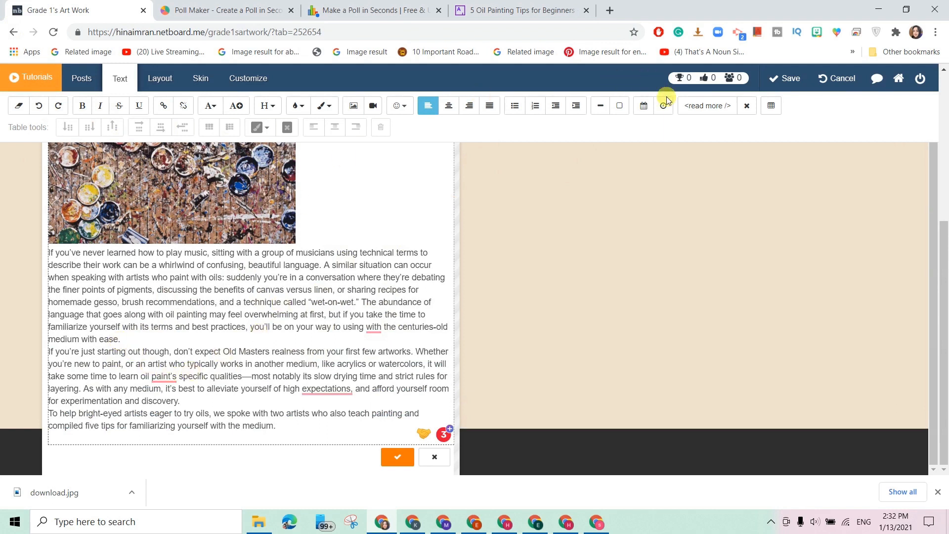
left_click(708, 105)
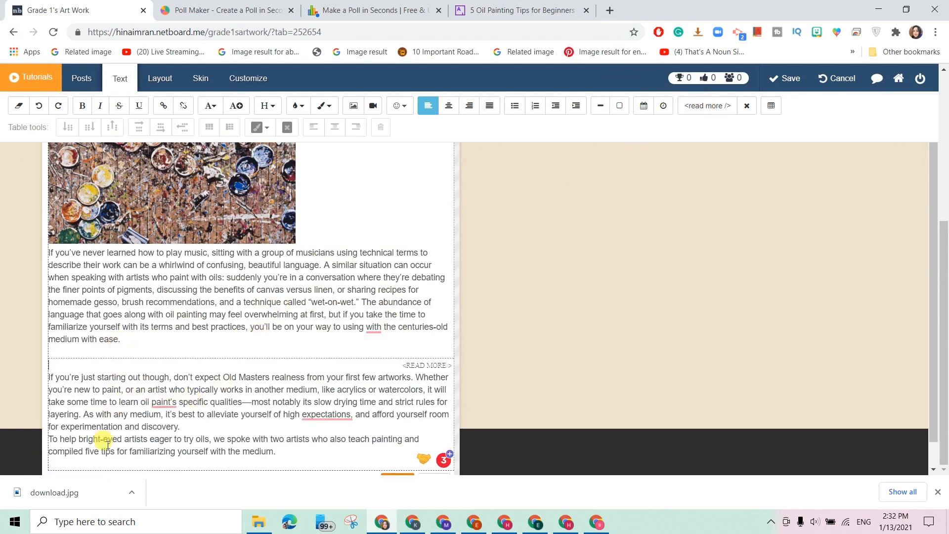
scroll(126, 395, "down", 1)
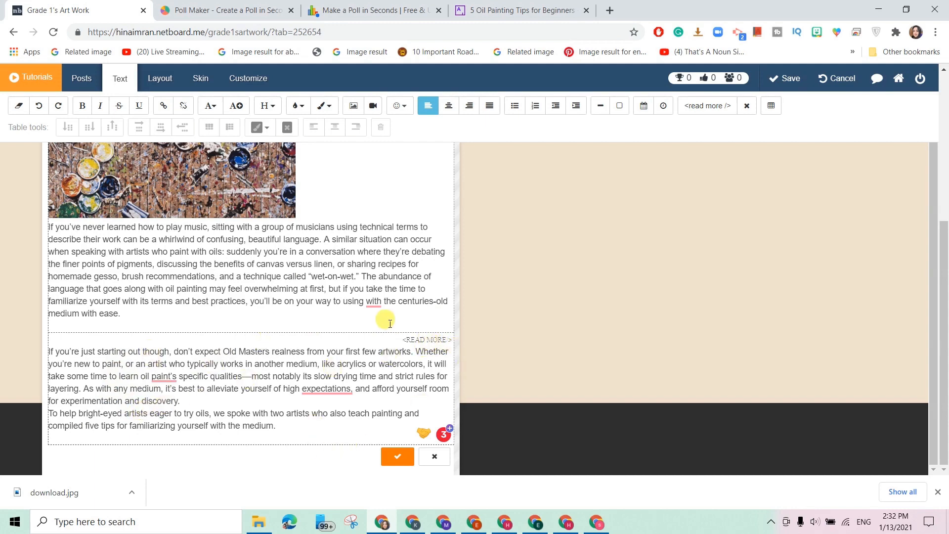
scroll(395, 296, "up", 2)
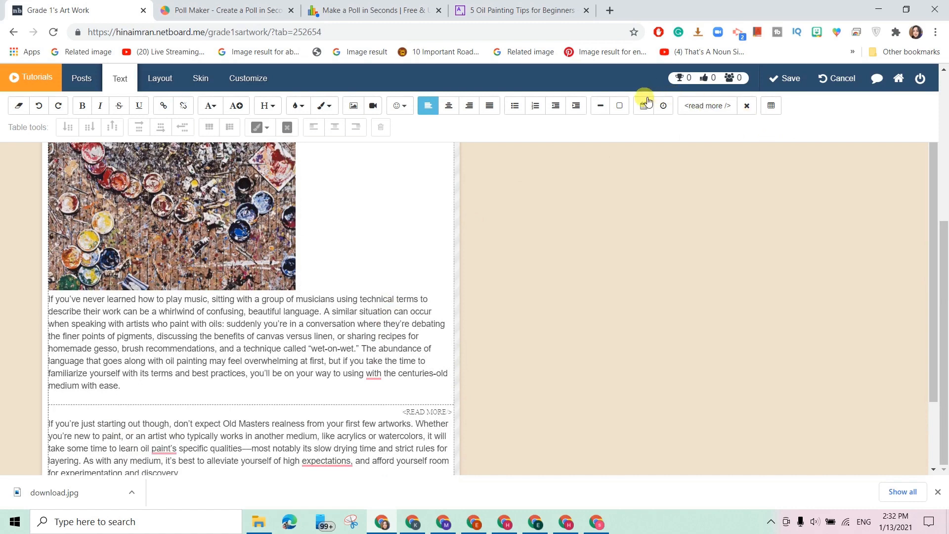
scroll(381, 266, "down", 2)
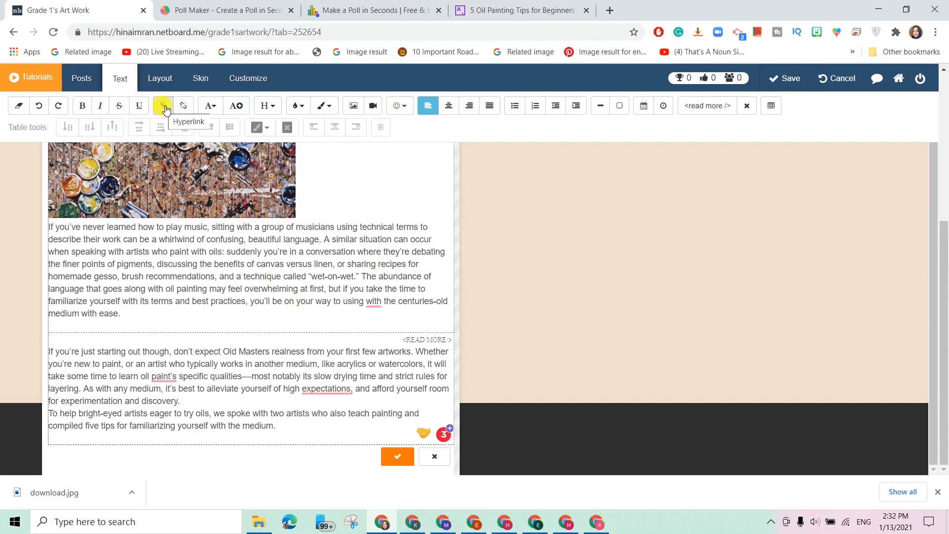
left_click(297, 105)
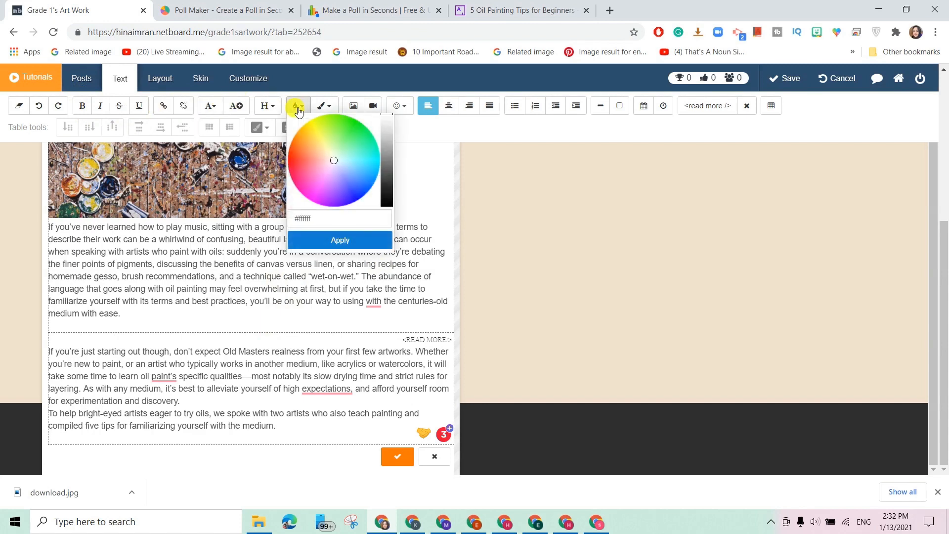
left_click(418, 131)
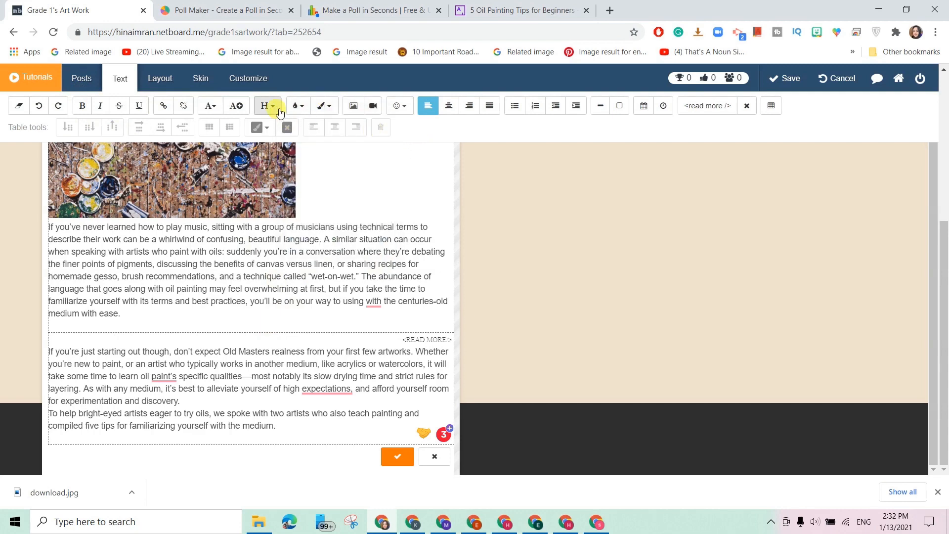
scroll(316, 321, "up", 4)
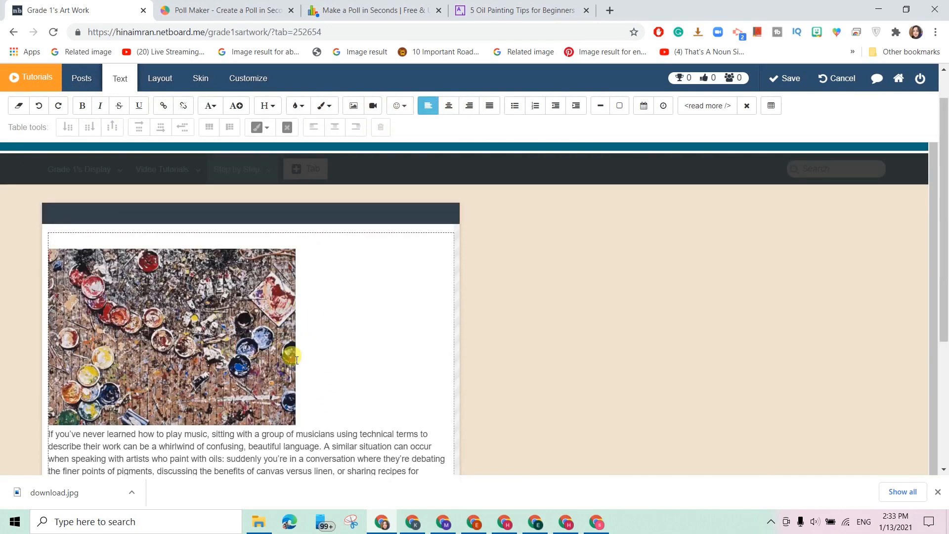
Try the image position options, then set the paint photo to Inline Left with text wrapping.
left_click(214, 352)
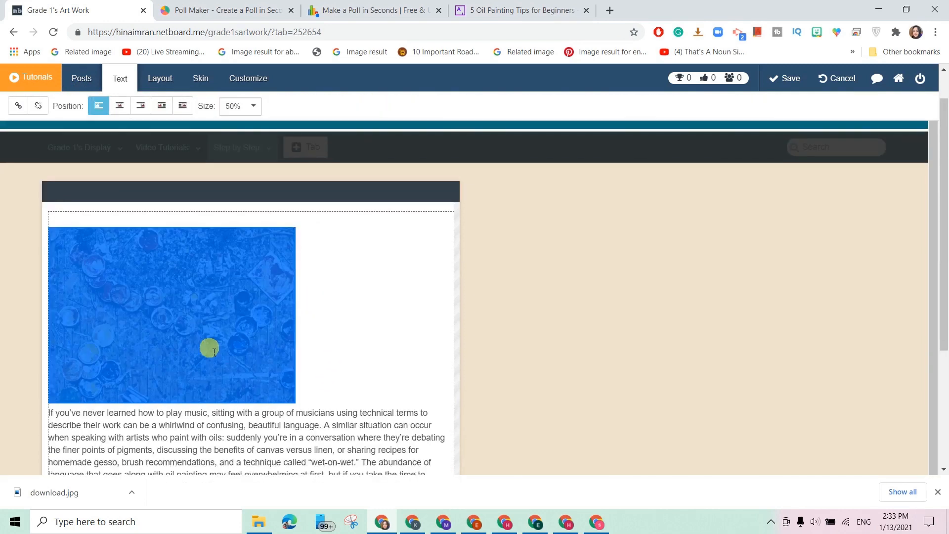
left_click(163, 106)
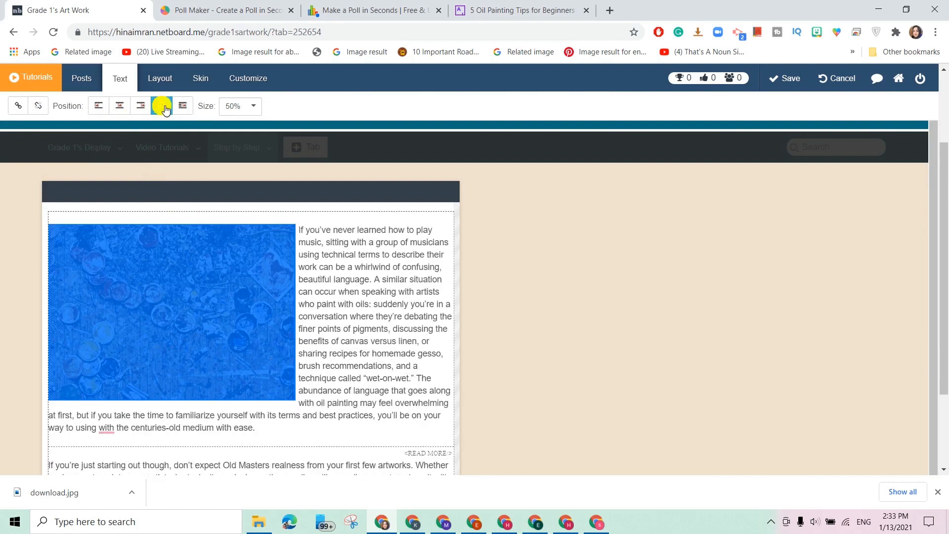
left_click(183, 106)
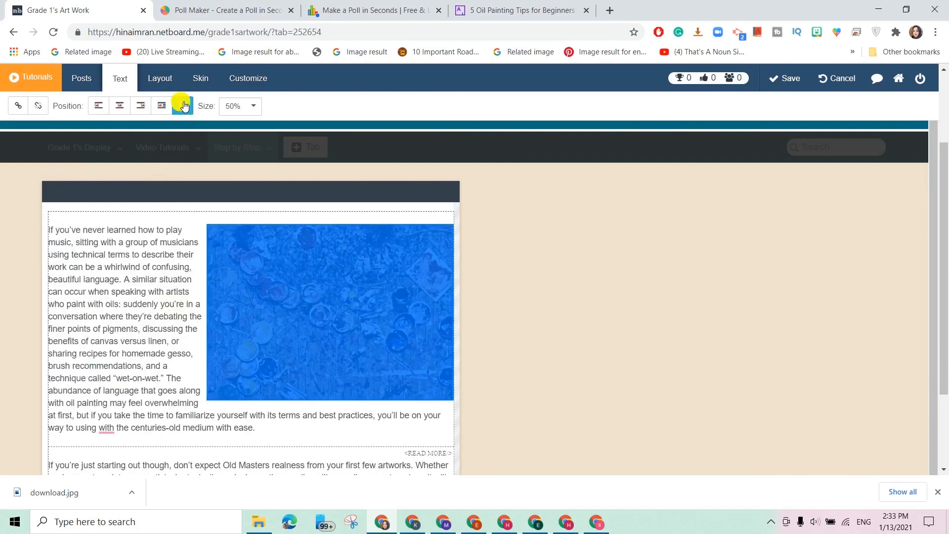
left_click(120, 106)
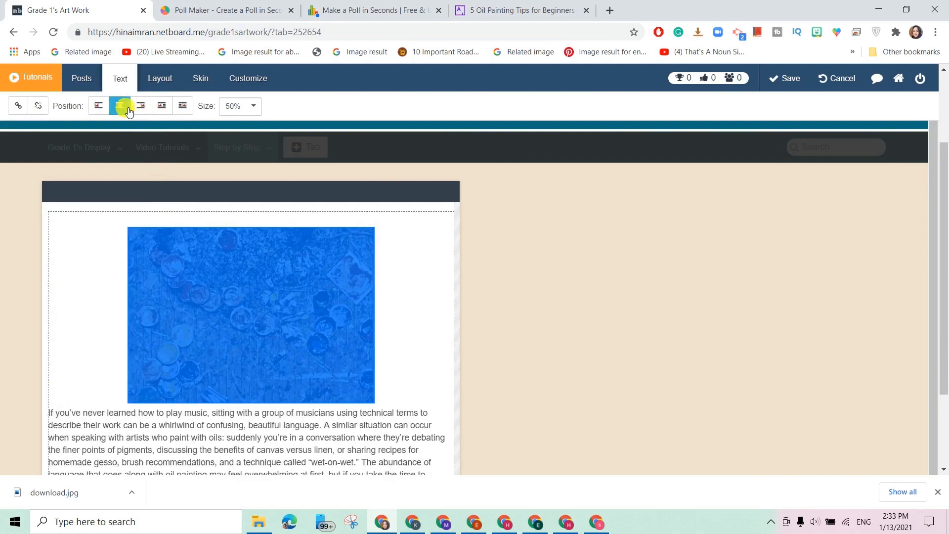
left_click(100, 111)
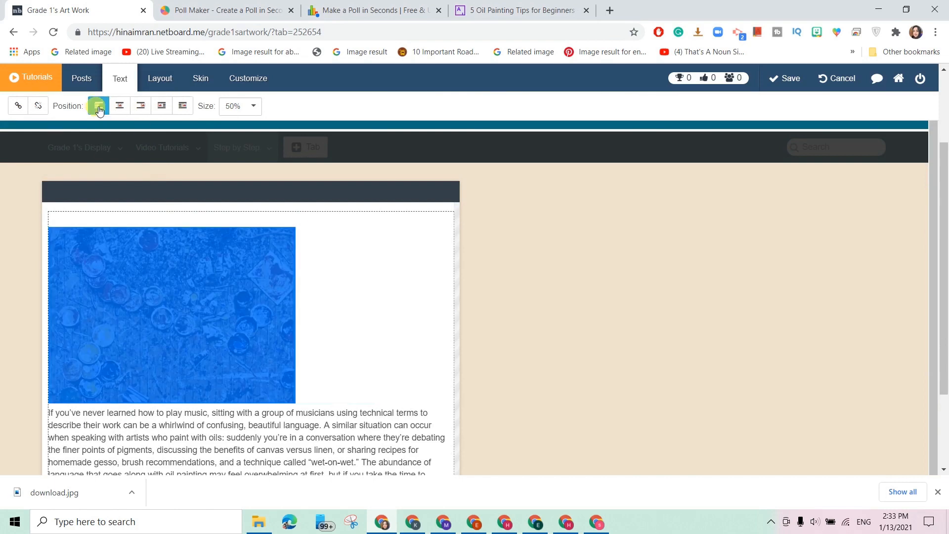
left_click(162, 107)
scroll(291, 371, "down", 3)
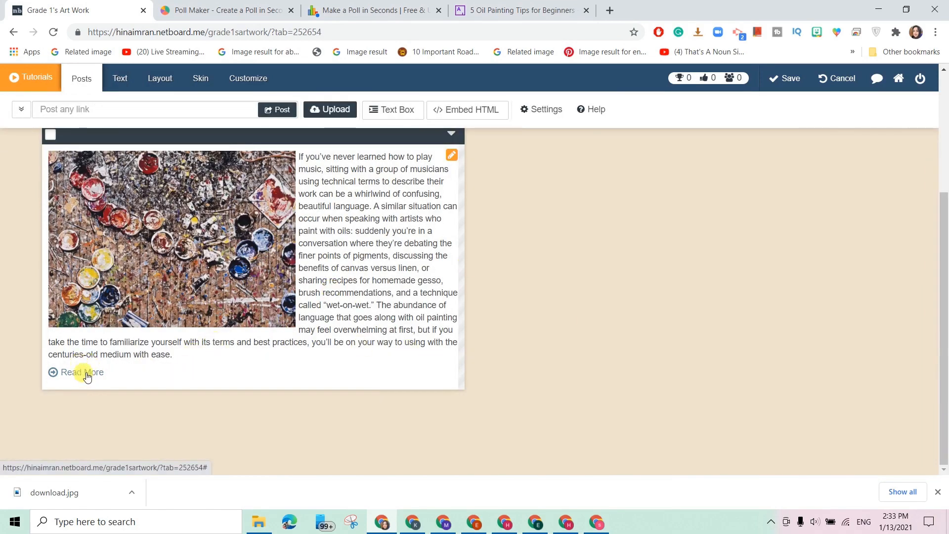
left_click(86, 375)
Paste the teacher's contact name into the additional header, add the phone number below, and save.
scroll(223, 359, "down", 2)
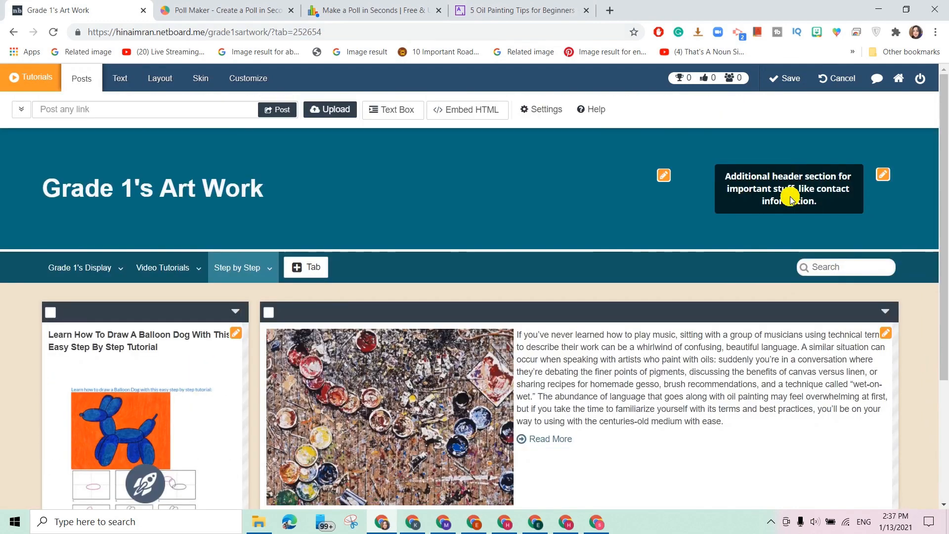
left_click(797, 179)
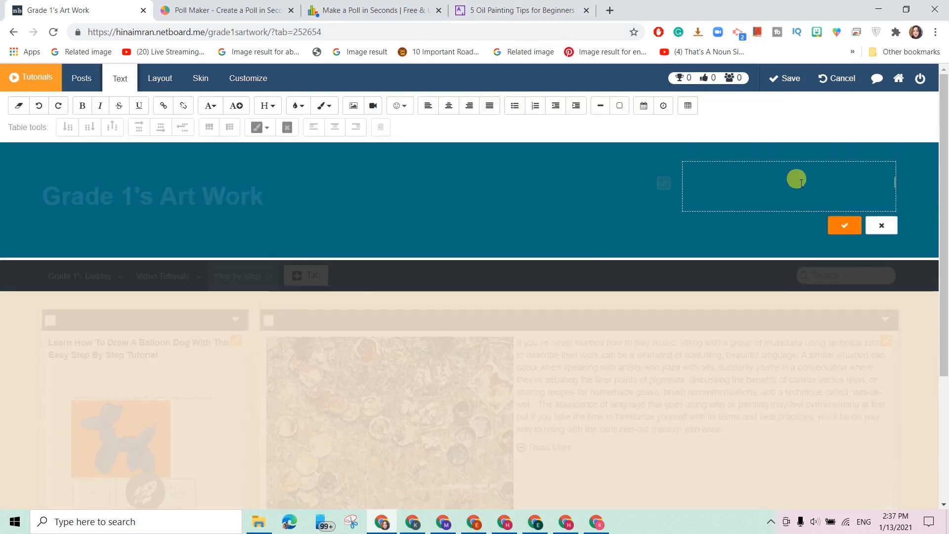
right_click(798, 188)
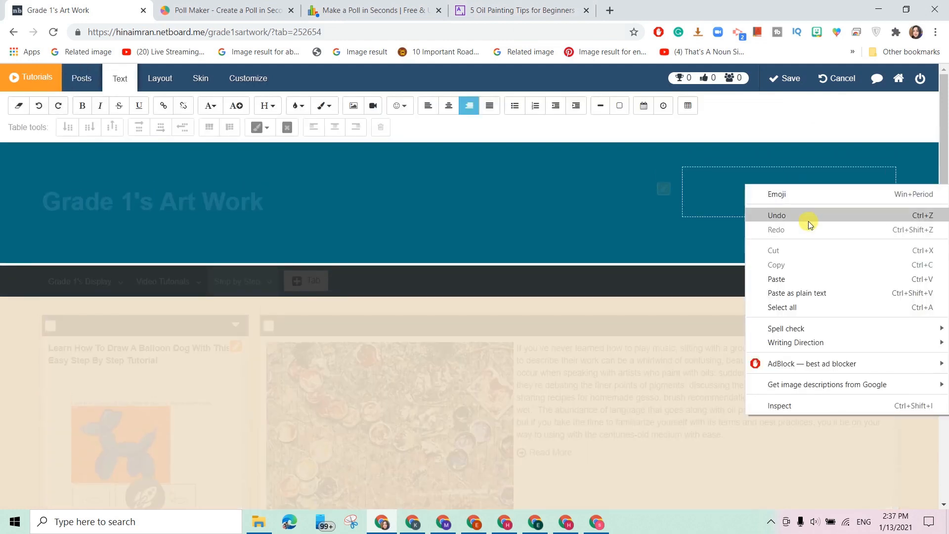
left_click(804, 278)
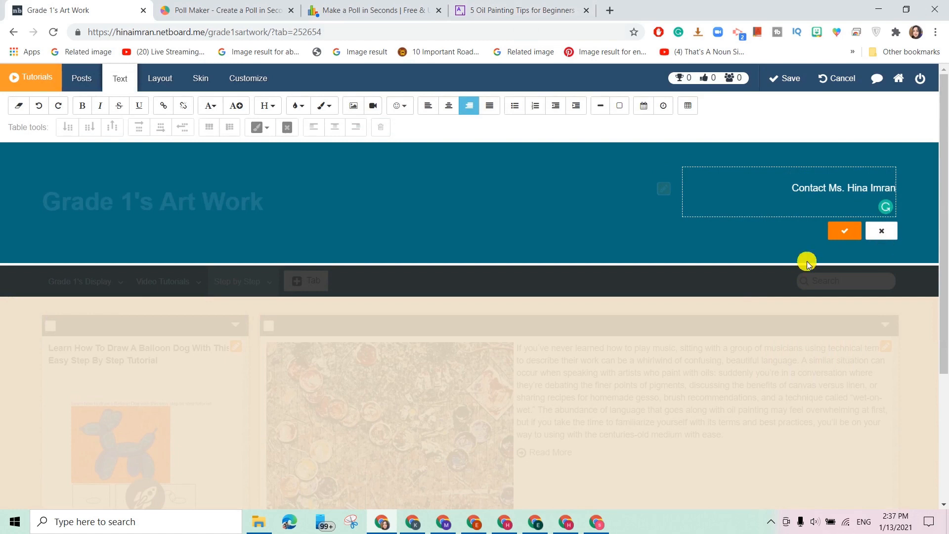
key("Return")
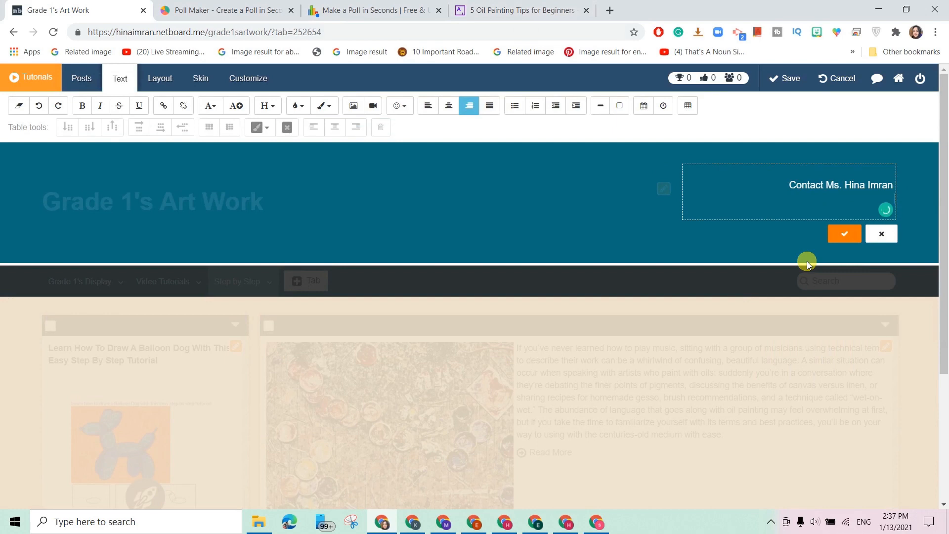
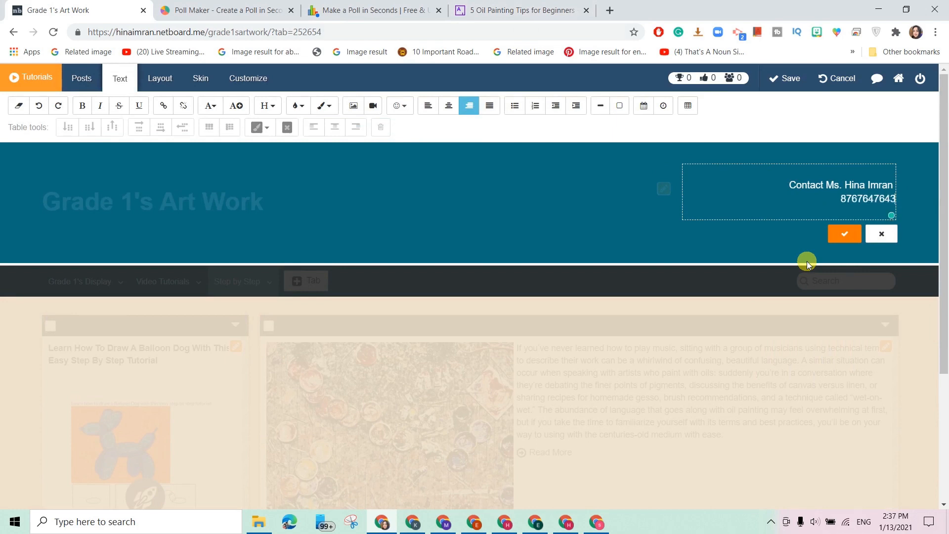
left_click(844, 233)
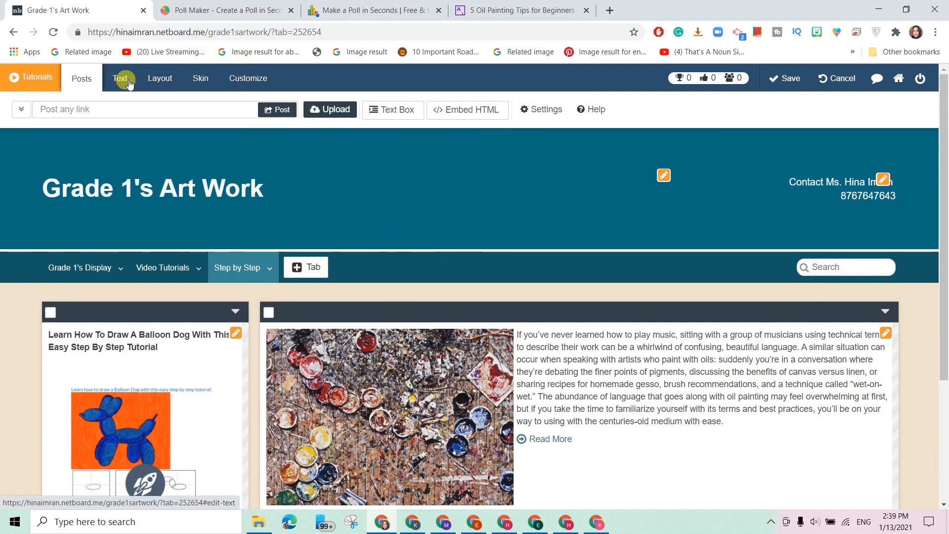
Look through the Layout and Skin options, then open the Customize settings.
left_click(159, 79)
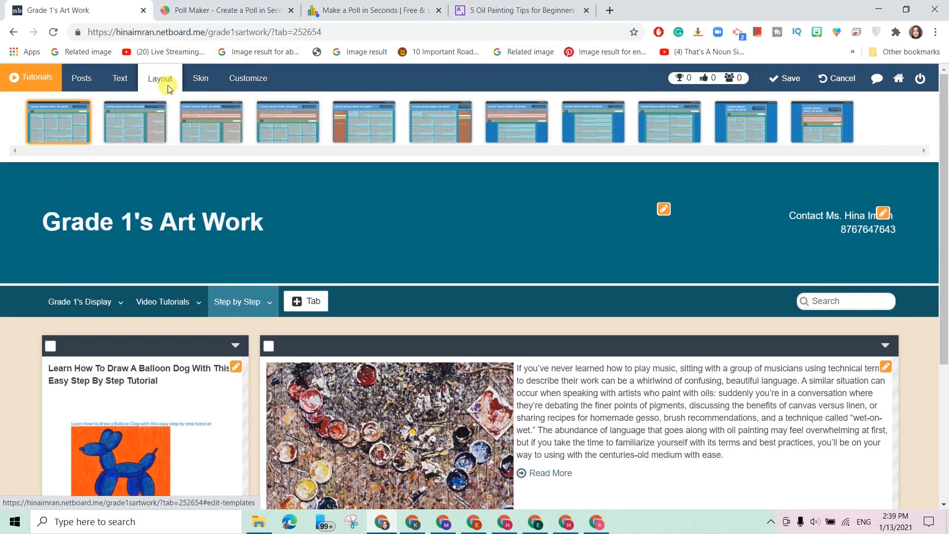
left_click(195, 79)
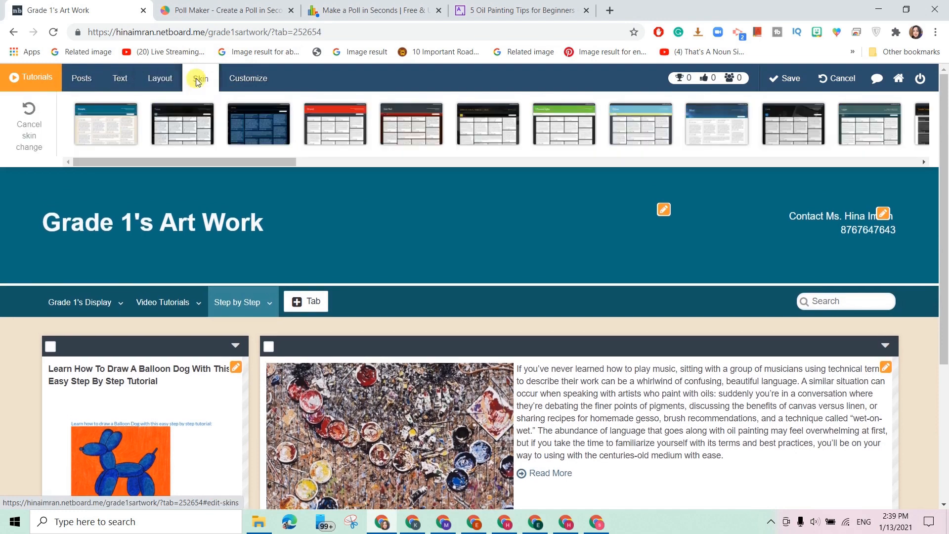
left_click(241, 79)
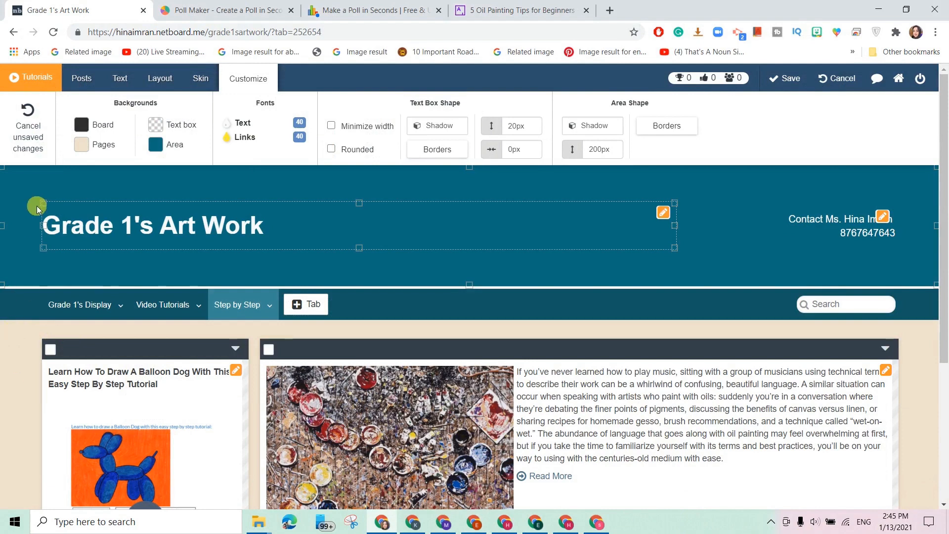
Set the Pages background to Seamless fill using image 20190305_120057's teal leaf pattern.
left_click(82, 143)
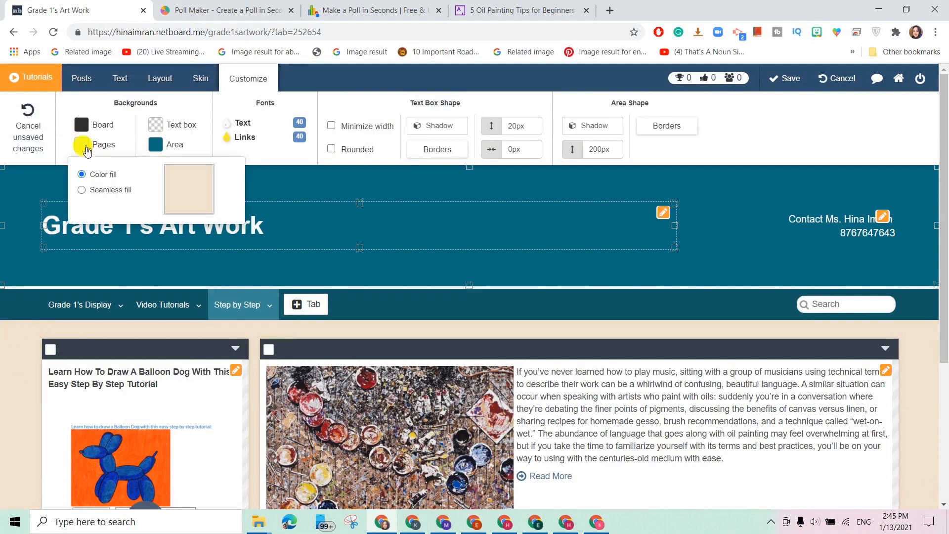
left_click(82, 192)
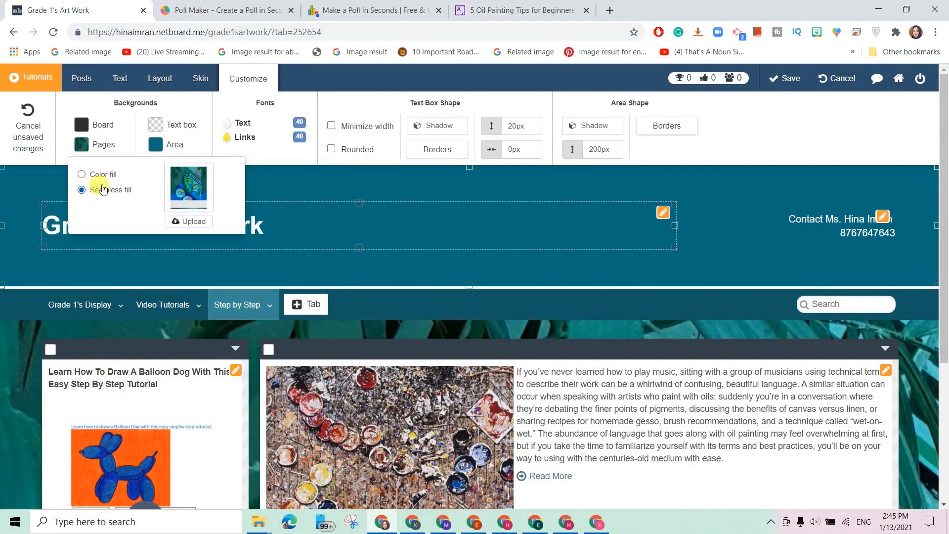
left_click(191, 221)
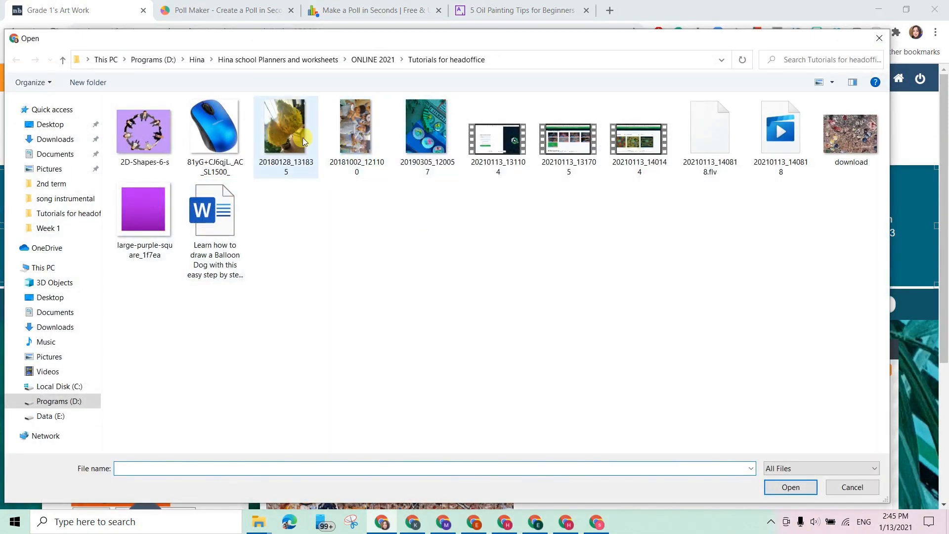
left_click(427, 131)
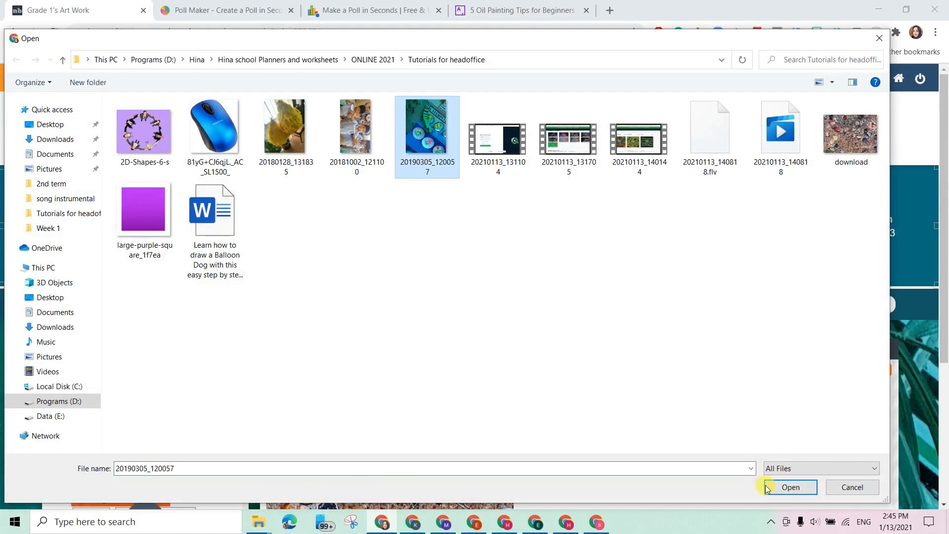
left_click(847, 488)
scroll(250, 278, "down", 4)
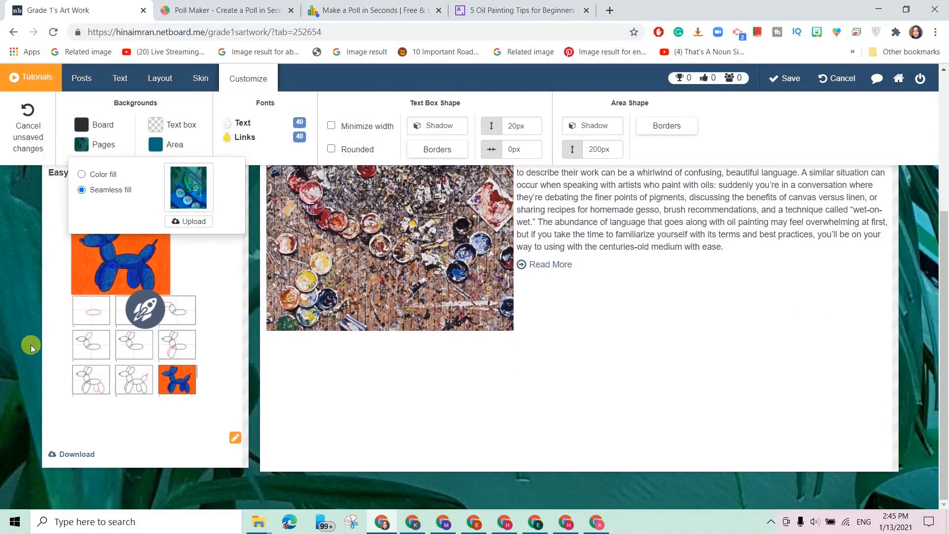
scroll(25, 432, "up", 4)
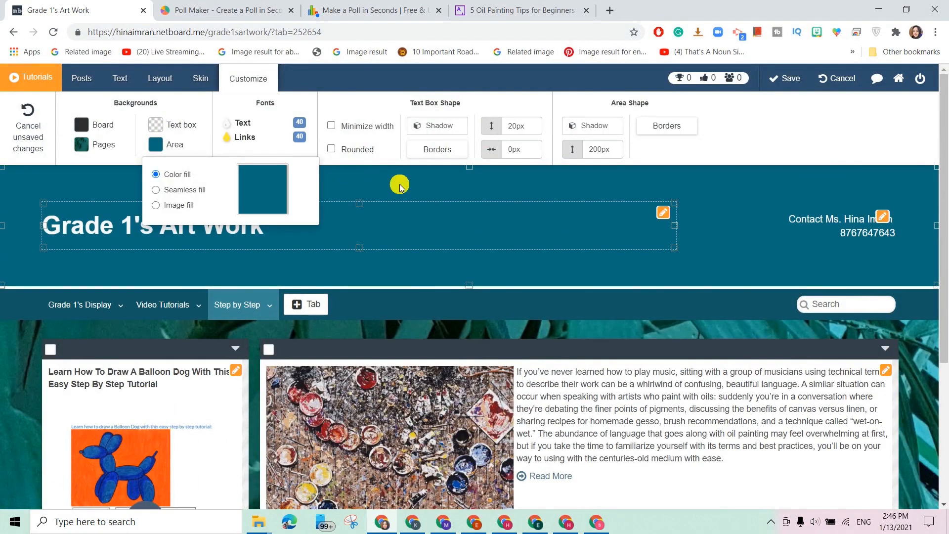
Give the header area a colour fill and pick a darker navy blue in the colour picker.
left_click(399, 184)
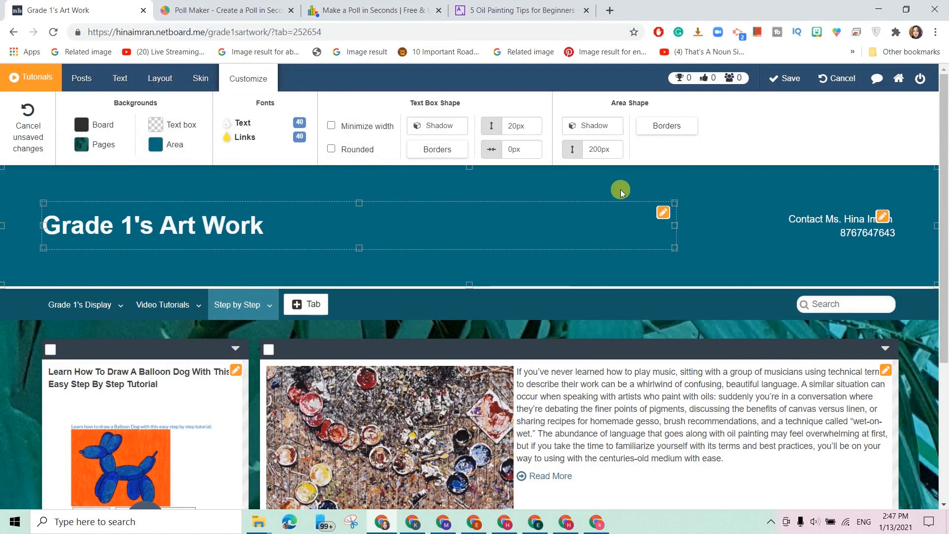
left_click(169, 147)
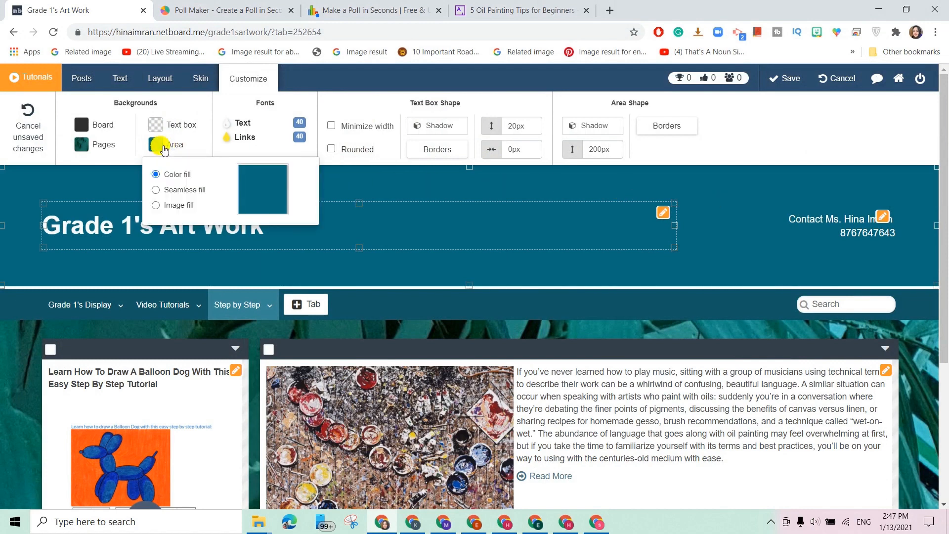
left_click(269, 195)
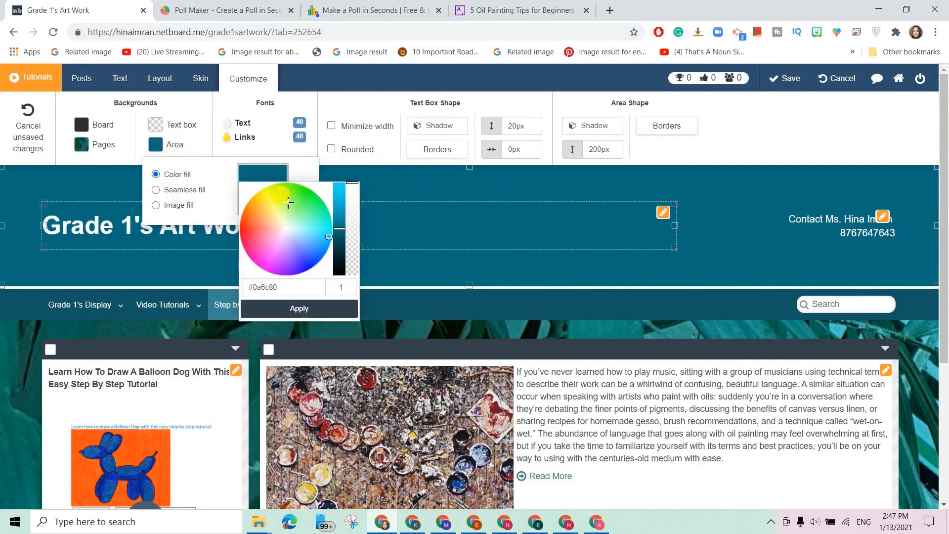
left_click(285, 245)
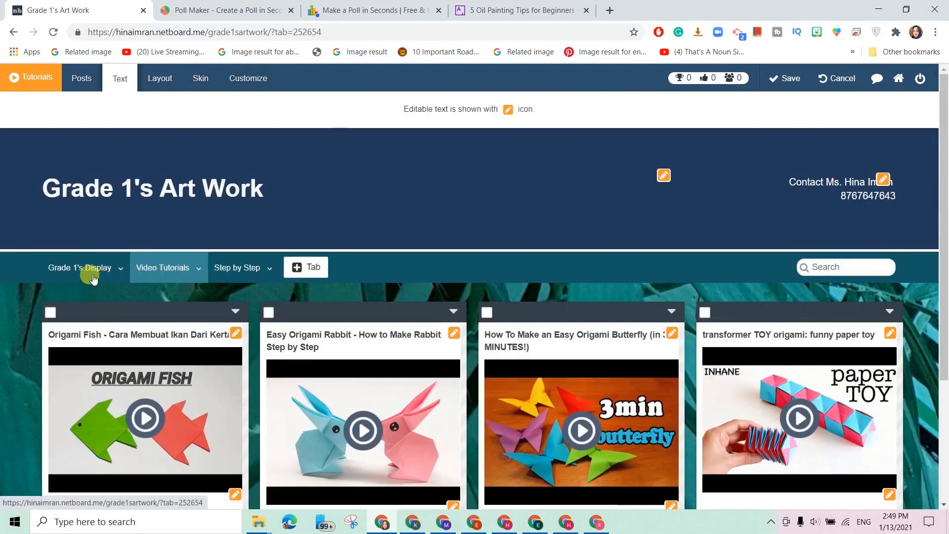
Review the Grade 1's Display, Video Tutorials and Step by Step tabs, then save the board.
left_click(90, 273)
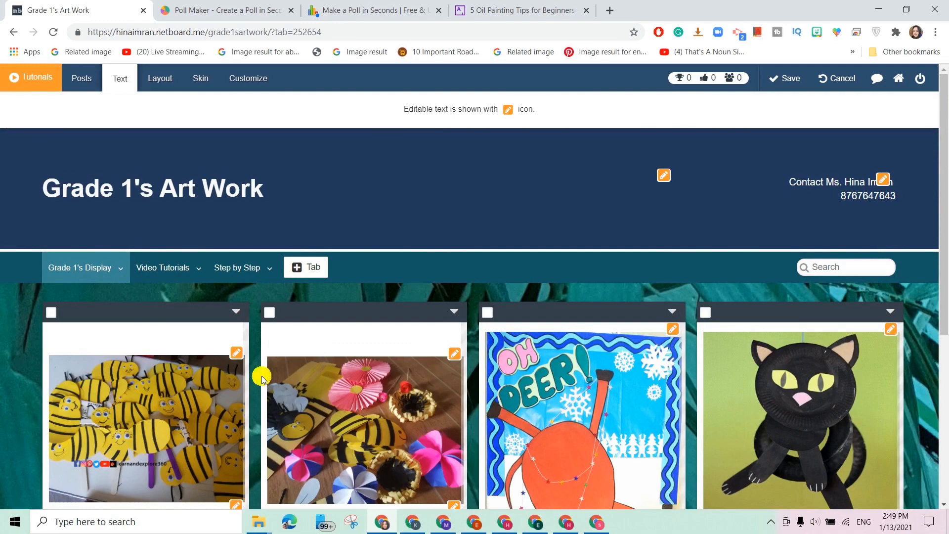
left_click(165, 267)
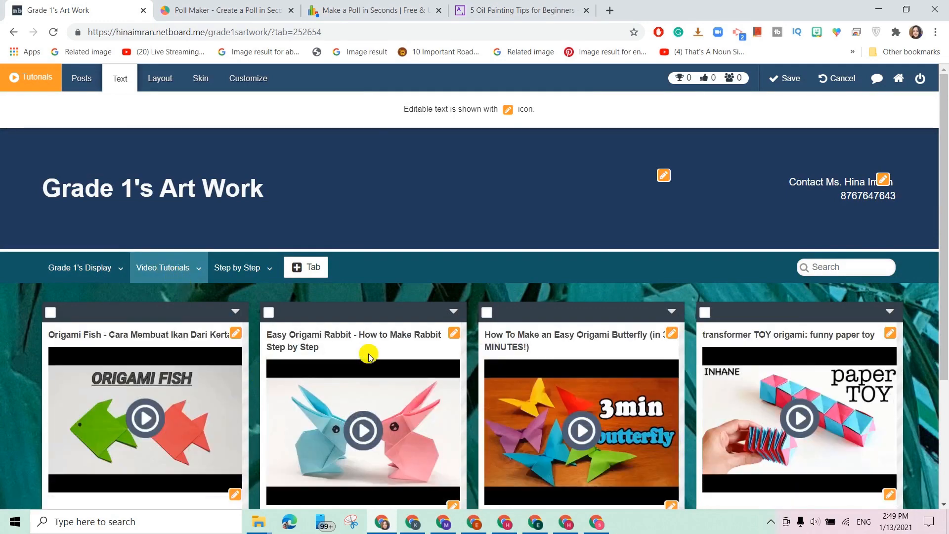
left_click(240, 265)
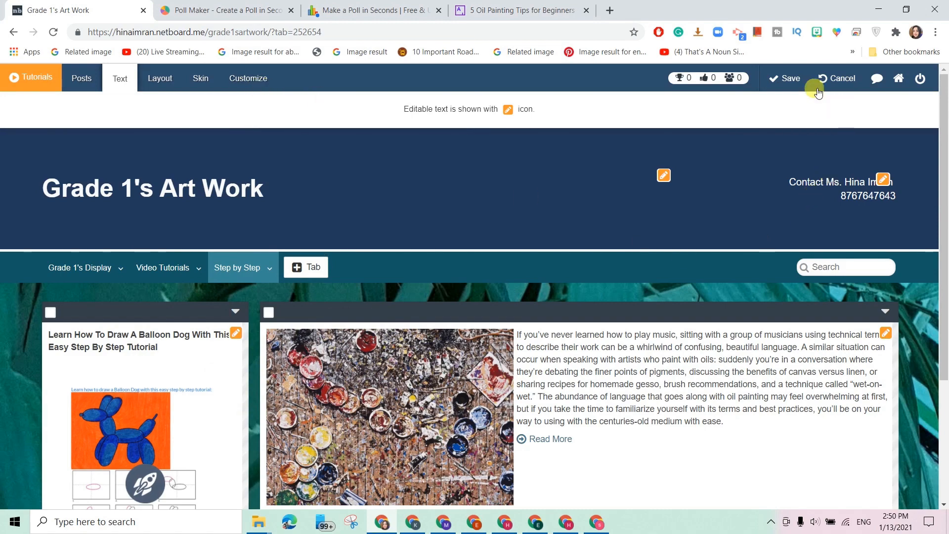
left_click(797, 79)
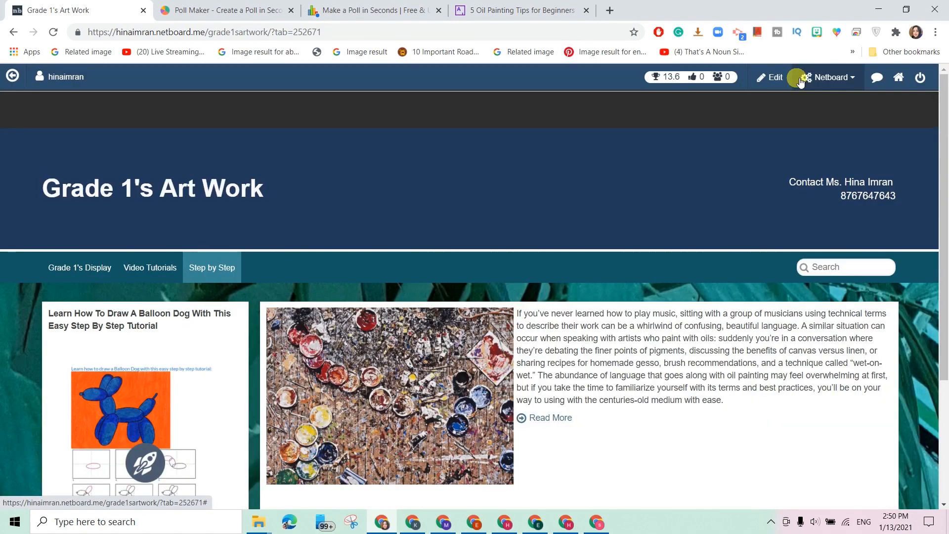
Preview the Grade 1's Display and Video Tutorials tabs and play the Origami Fish video.
scroll(648, 242, "down", 2)
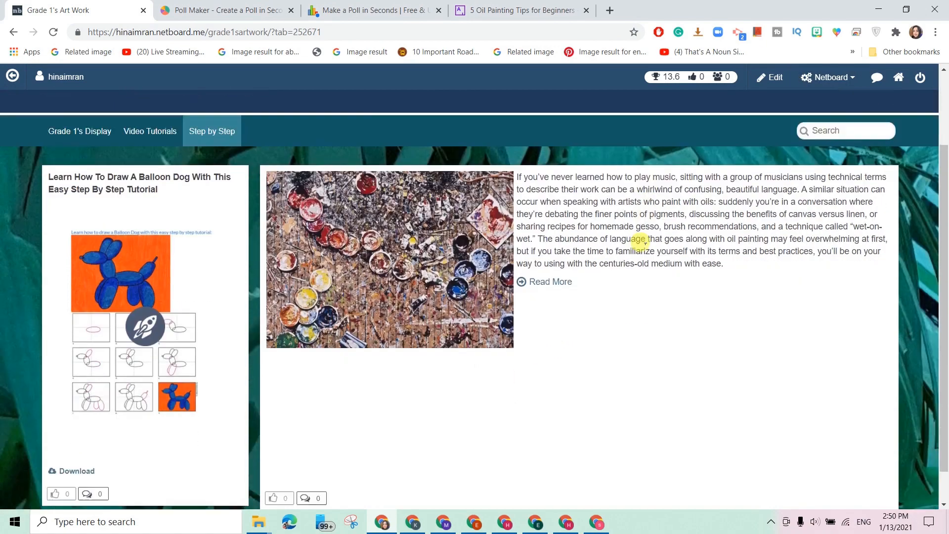
scroll(128, 156, "up", 2)
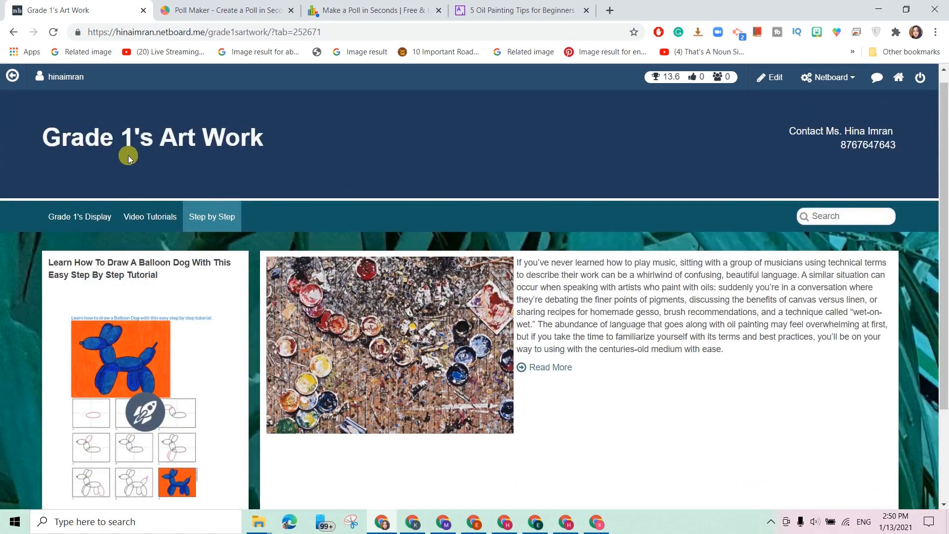
left_click(78, 224)
scroll(286, 311, "down", 3)
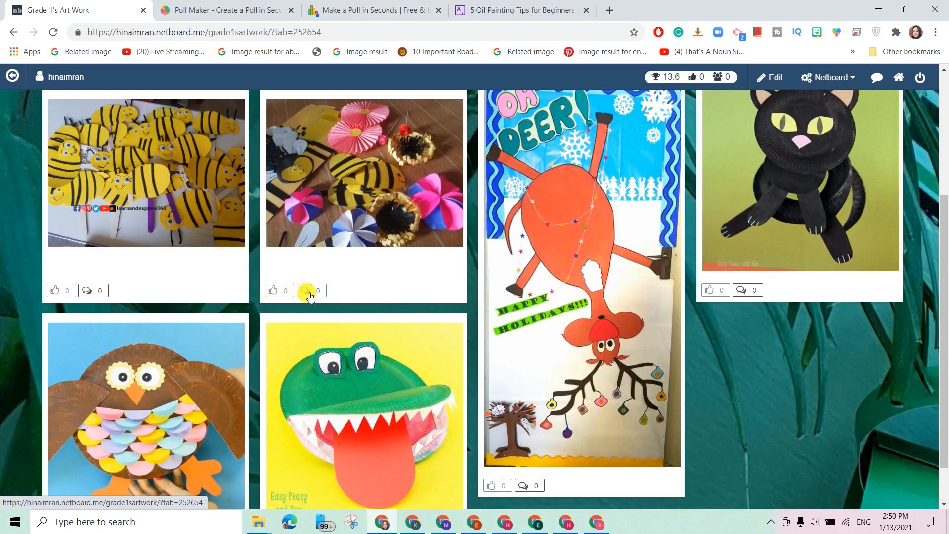
scroll(420, 275, "up", 3)
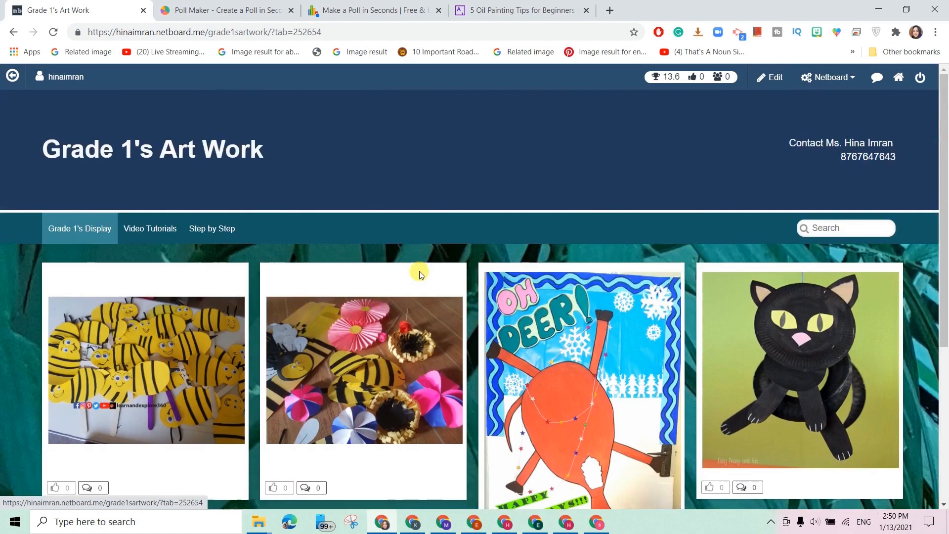
left_click(143, 228)
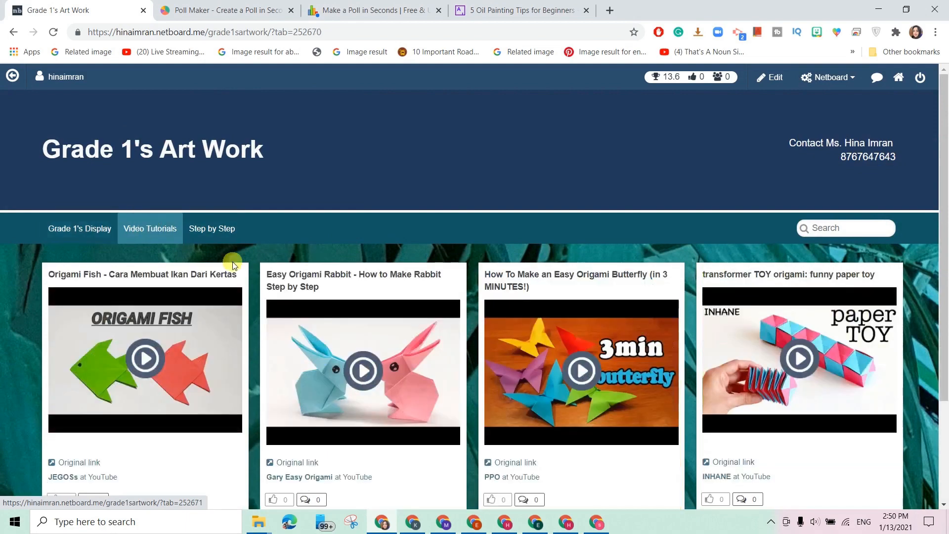
scroll(334, 327, "down", 3)
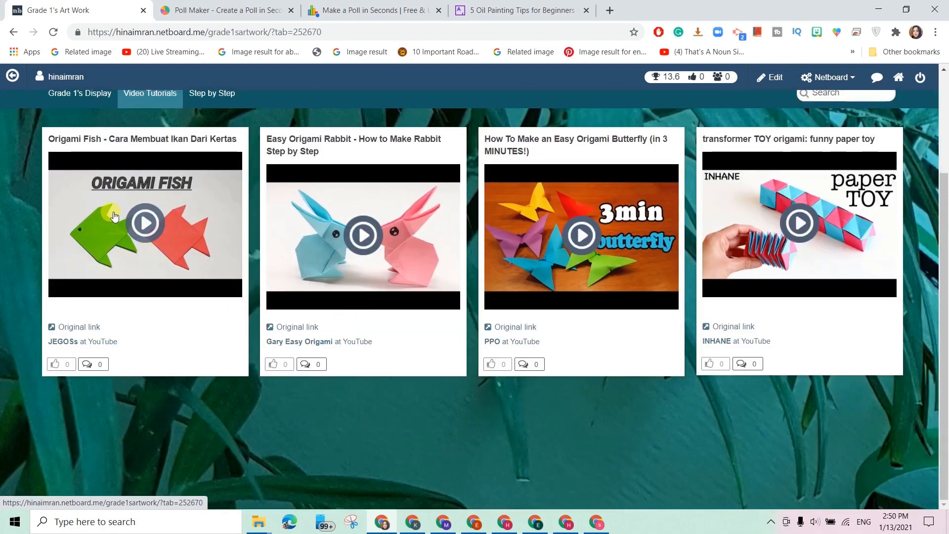
left_click(141, 225)
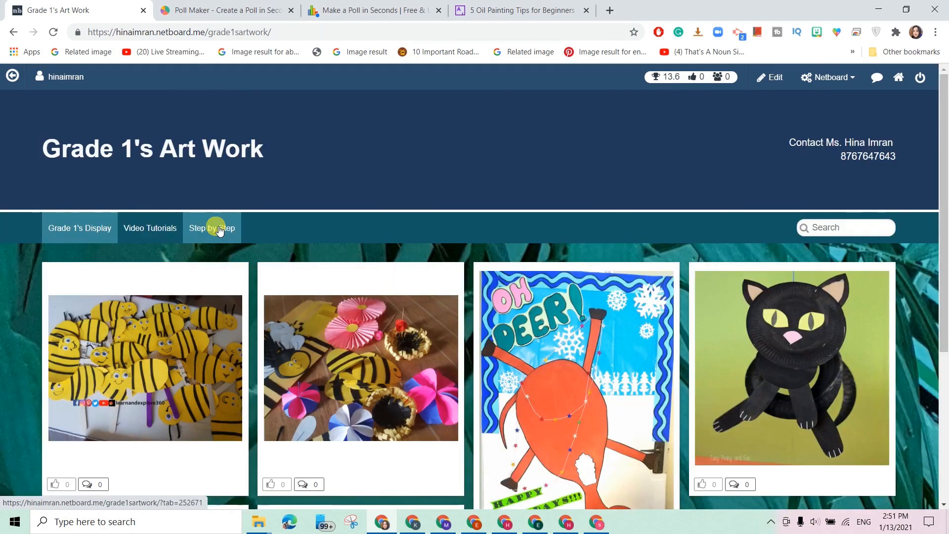
On the Step by Step tab, read the full oil-painting article.
left_click(219, 230)
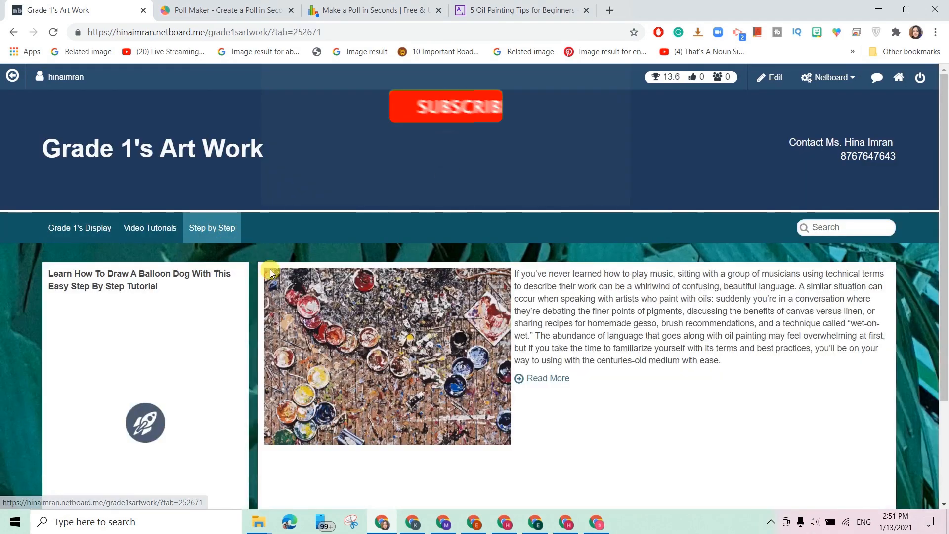
scroll(113, 349, "down", 1)
scroll(99, 358, "down", 2)
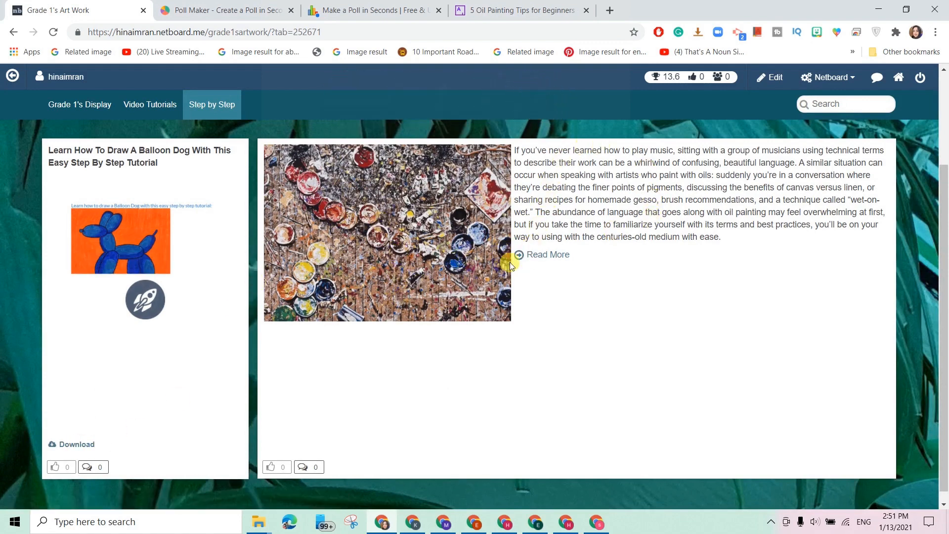
left_click(543, 254)
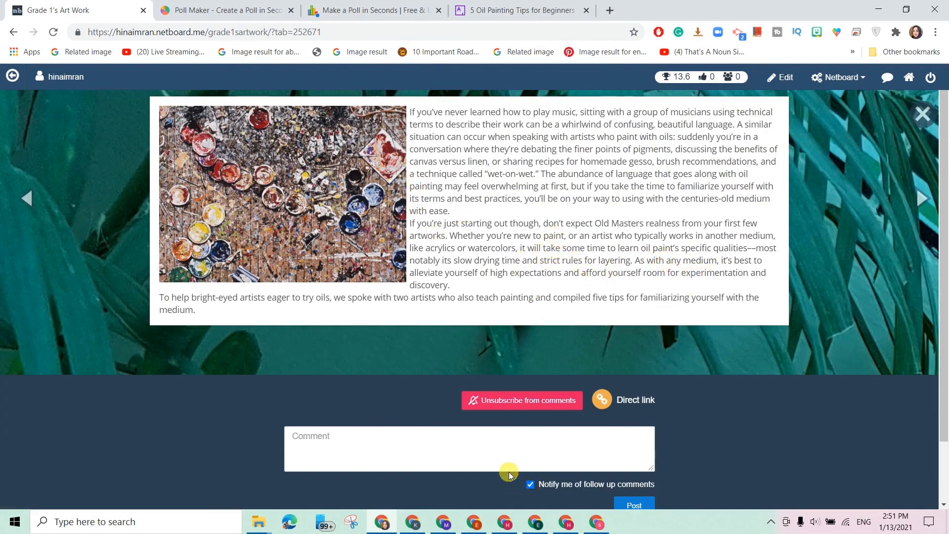
scroll(697, 396, "down", 2)
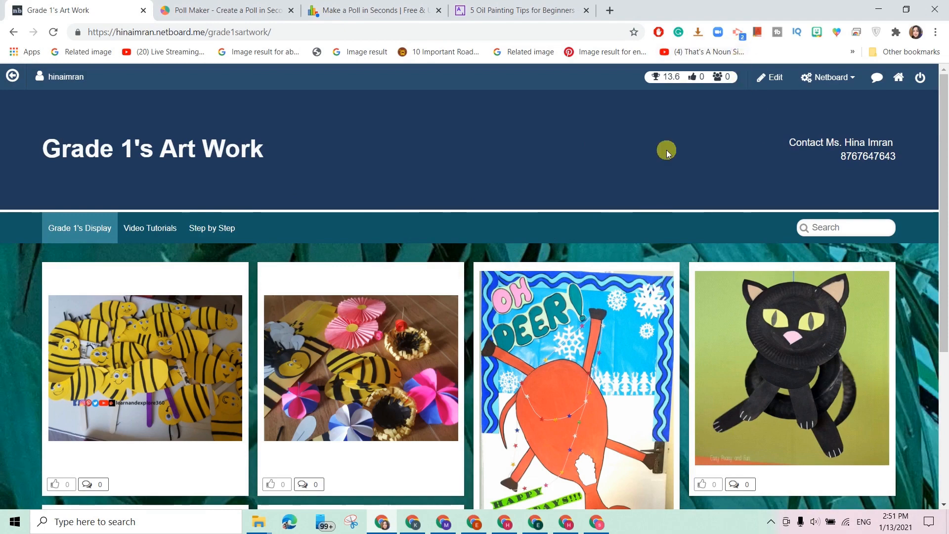
left_click(836, 78)
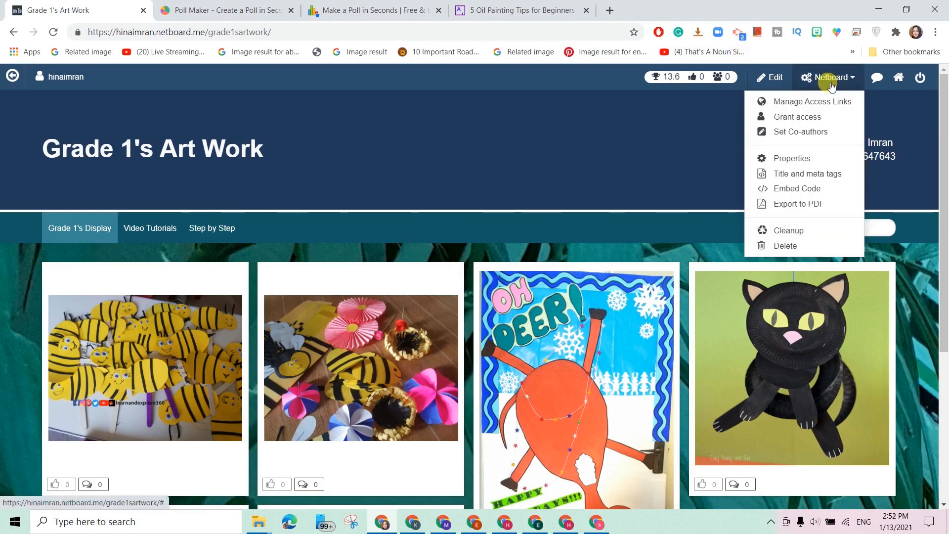
left_click(813, 117)
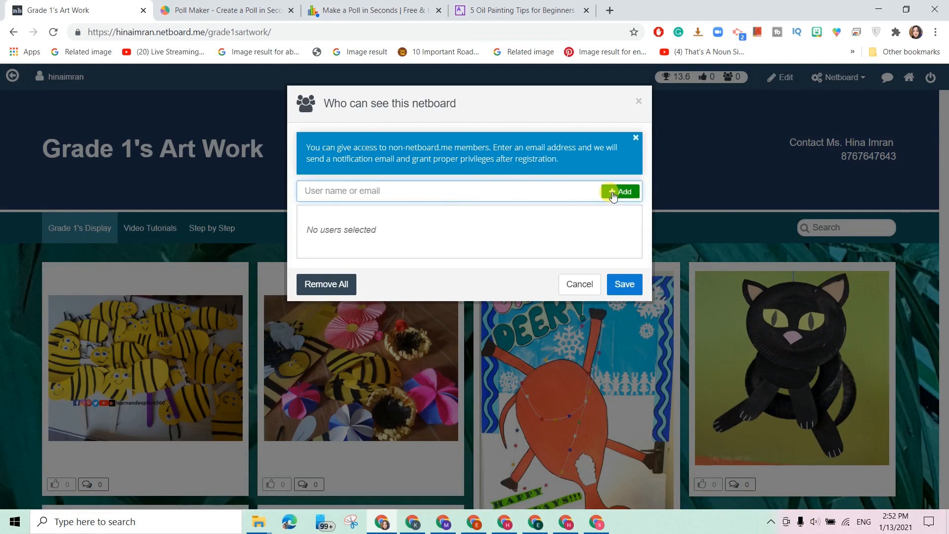
left_click(574, 285)
left_click(823, 75)
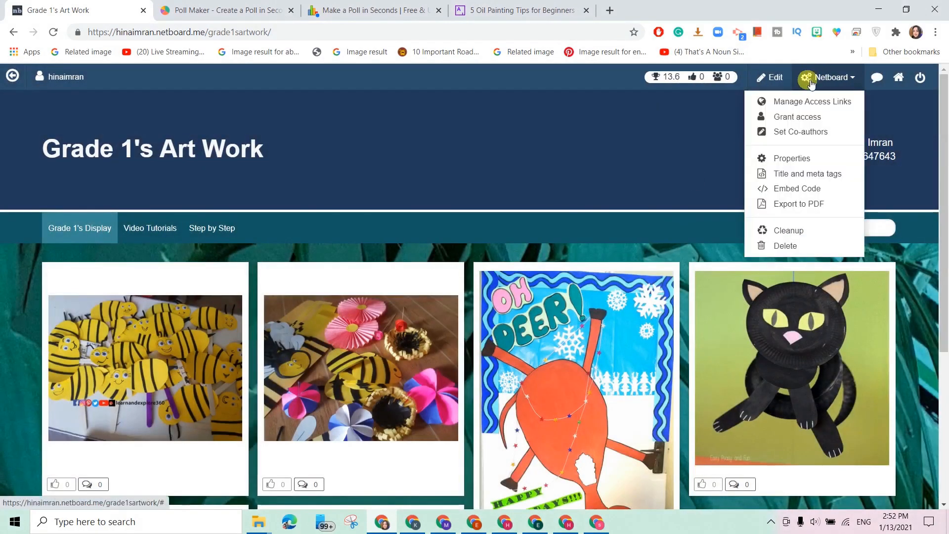
left_click(799, 102)
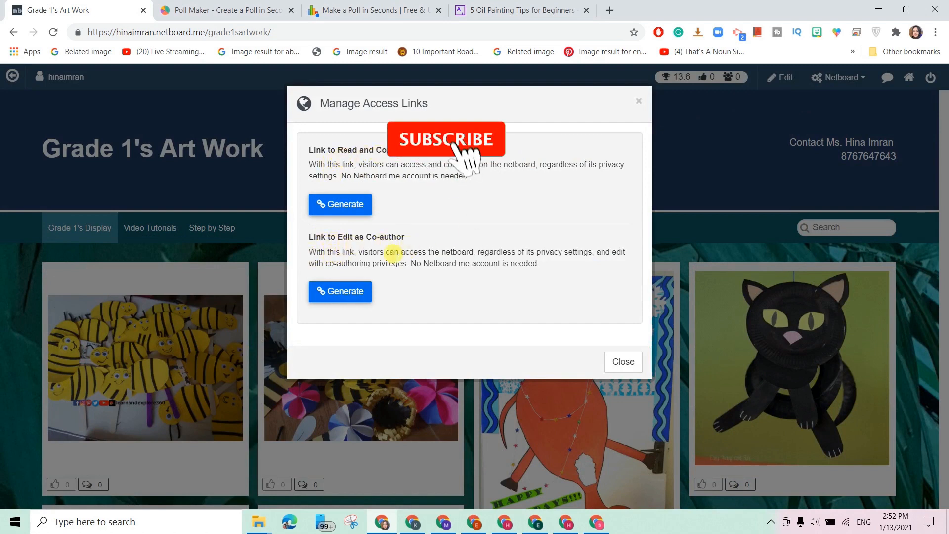
left_click(620, 366)
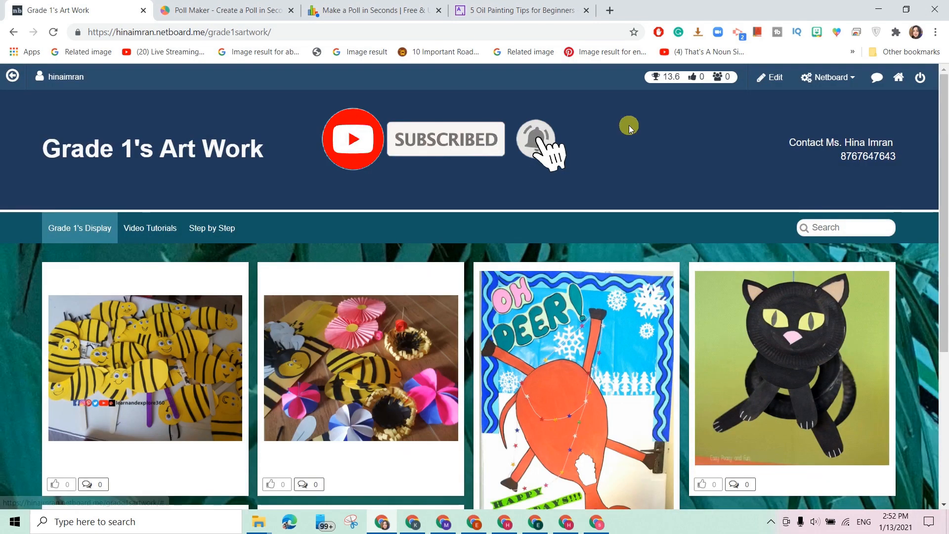